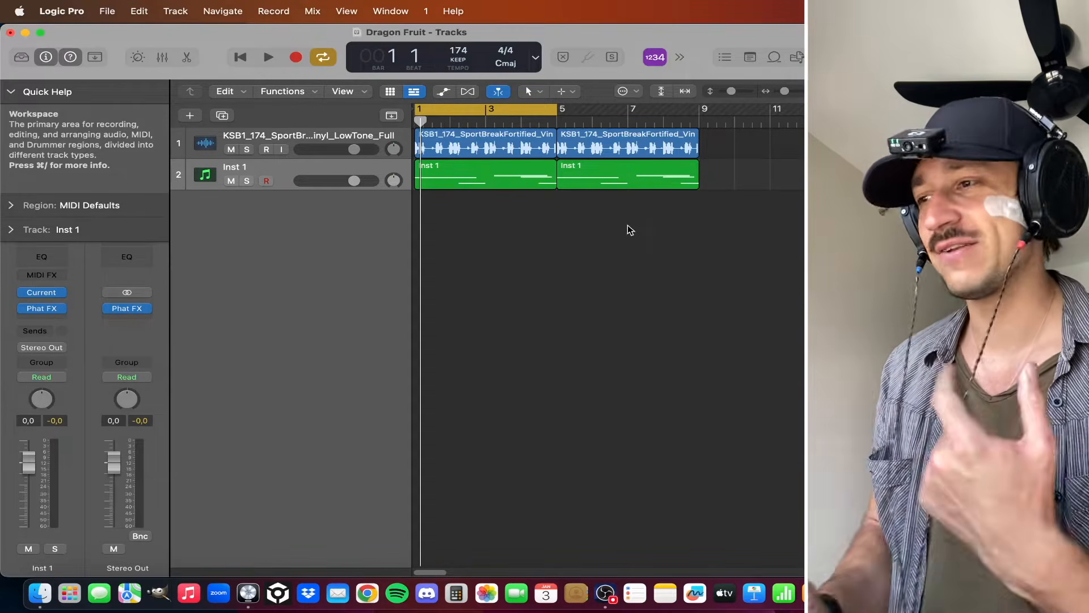
Play the loop, solo the Inst 1 track, and stop playback
key("space")
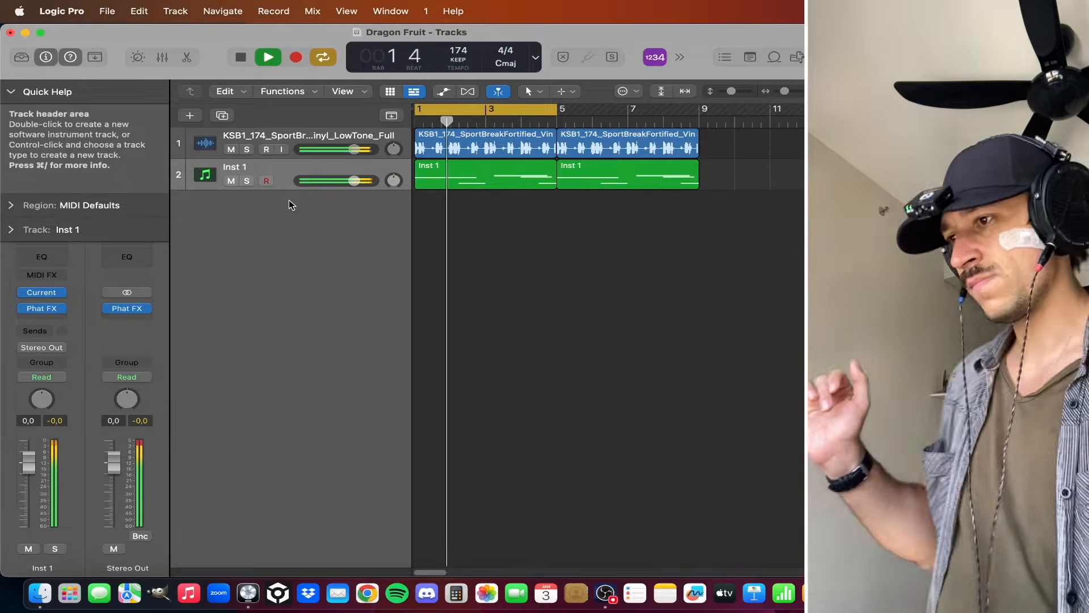
left_click(247, 181)
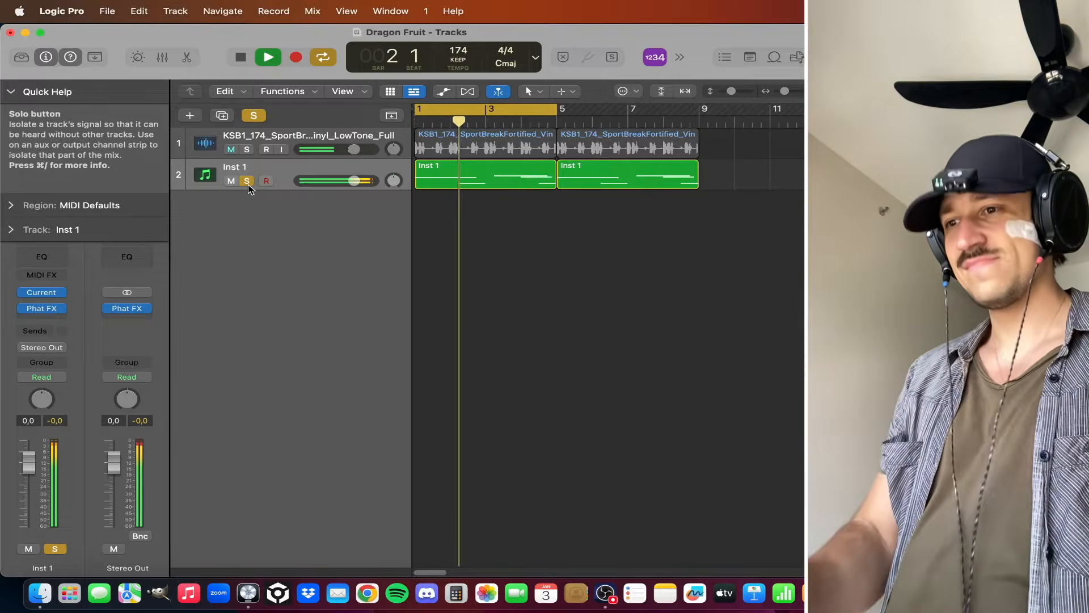
key("space")
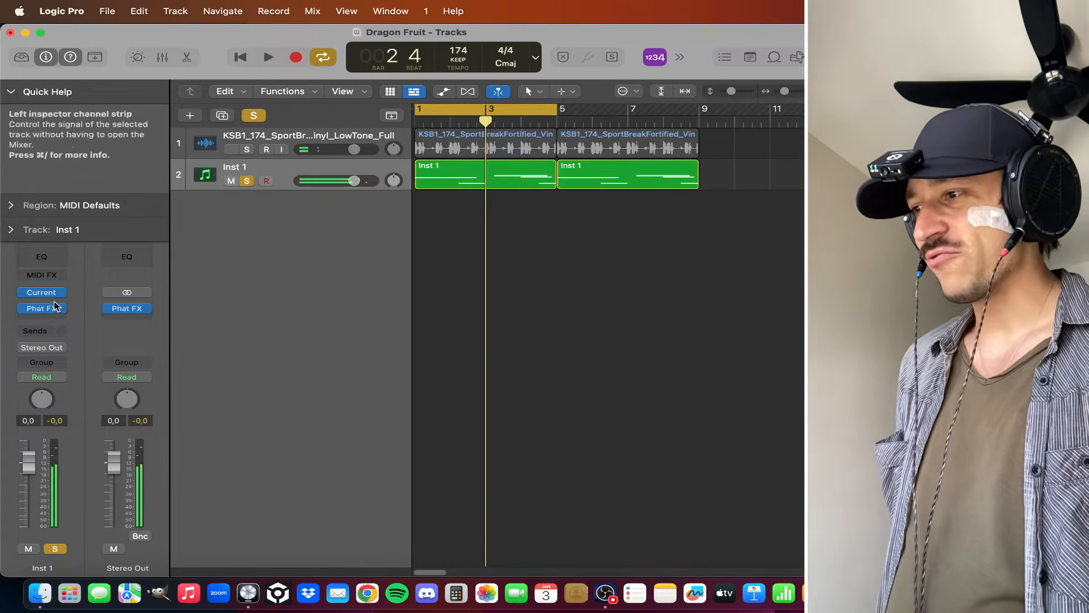
Open the Current instrument on Inst 1 and switch off its sub, sampler, granular, FM/AM and Filter 1 sections, leaving the wavetables
left_click(46, 292)
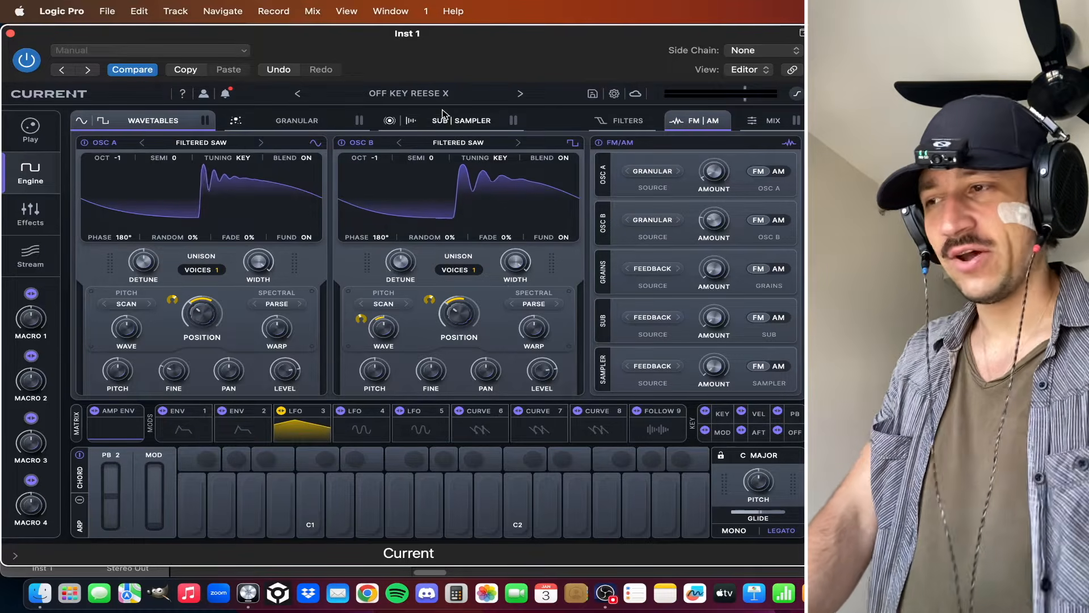
left_click(412, 122)
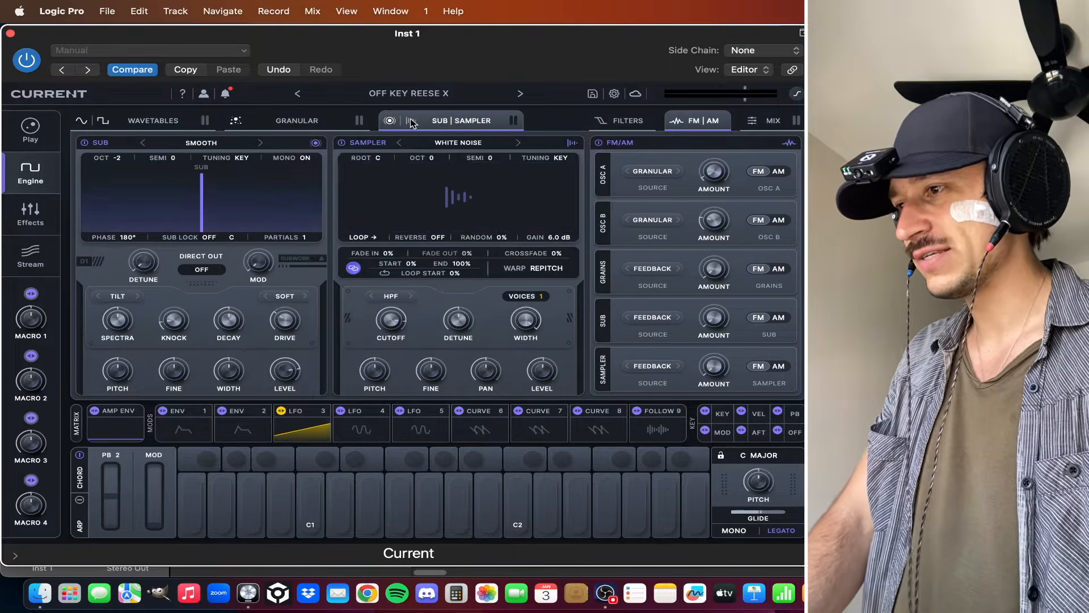
left_click(391, 121)
left_click(292, 122)
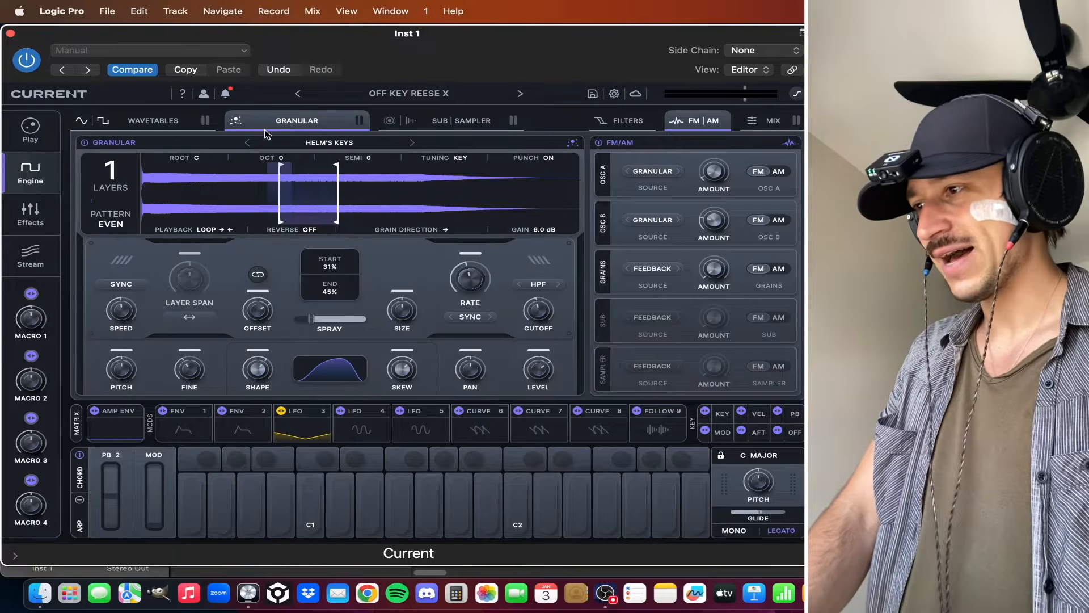
left_click(236, 122)
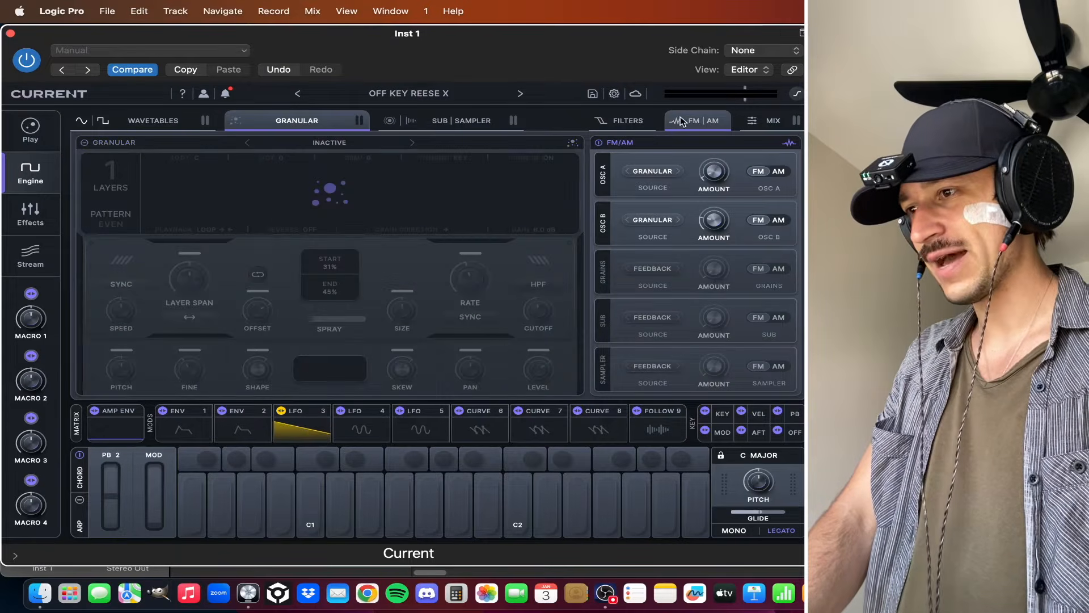
left_click(619, 122)
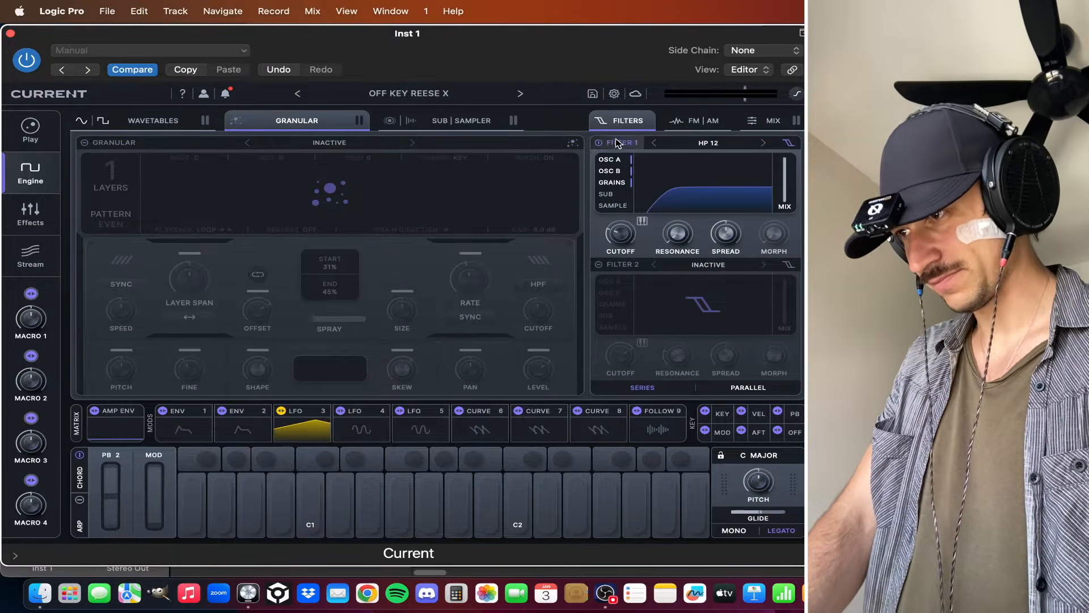
left_click(128, 128)
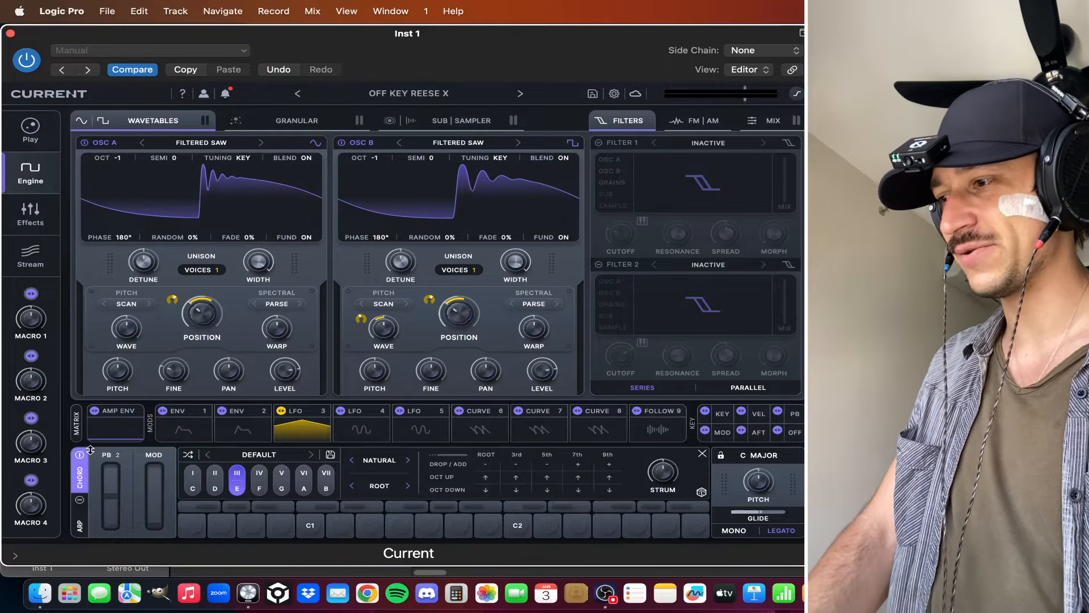
Examine the patch's amp envelope, its glide and legato settings, and its effects chain
left_click(110, 432)
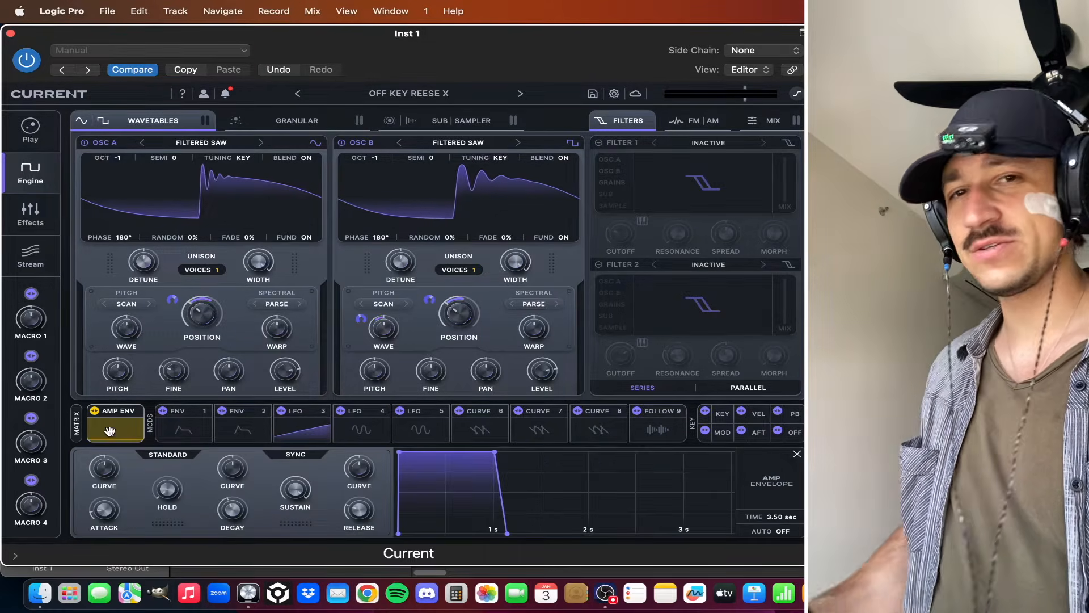
left_click(110, 432)
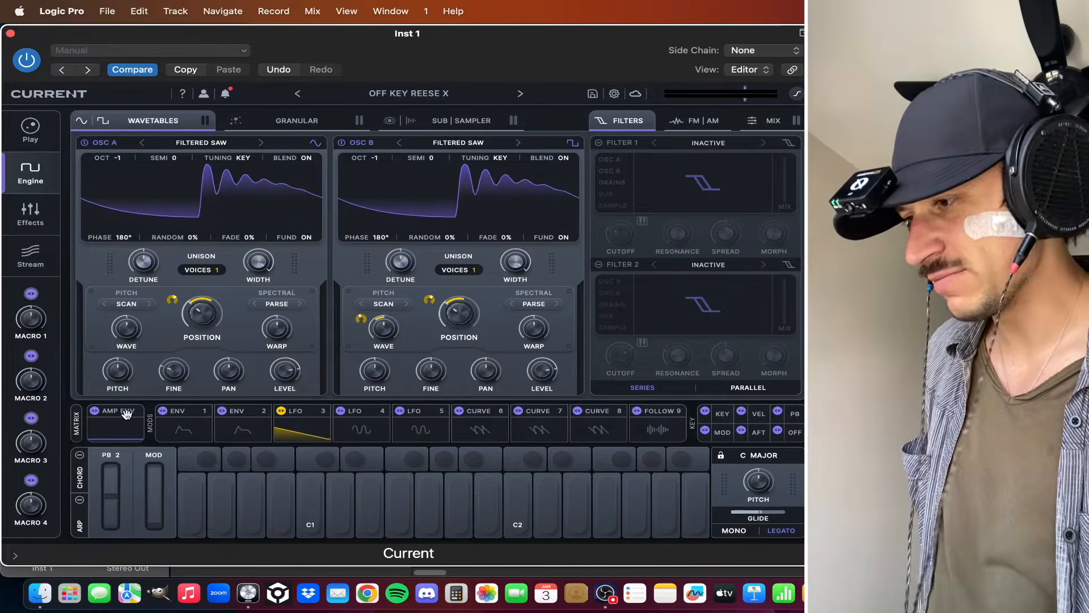
left_click(115, 417)
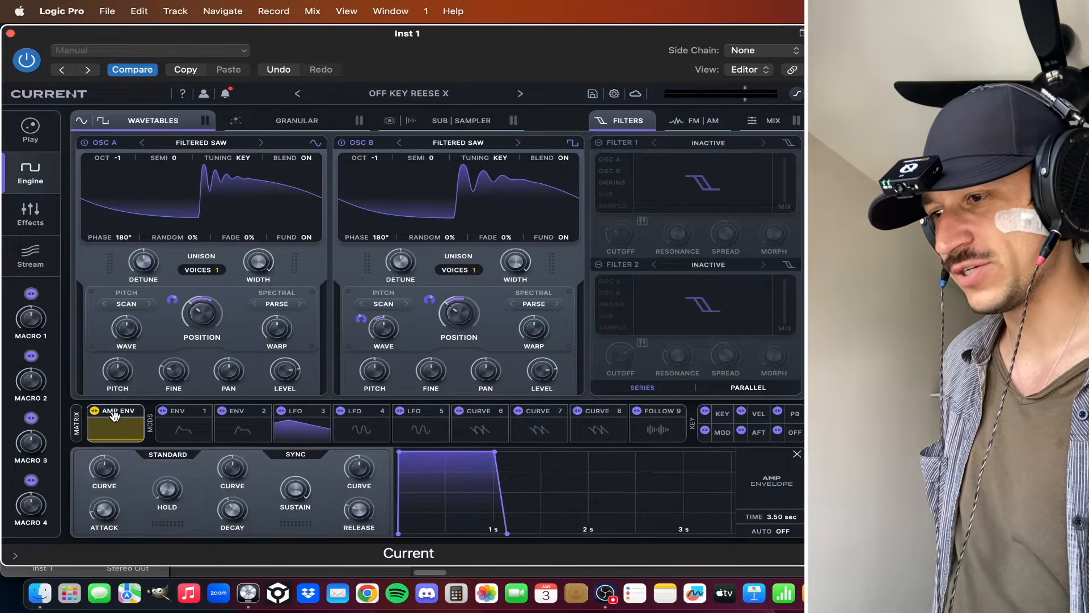
left_click(116, 419)
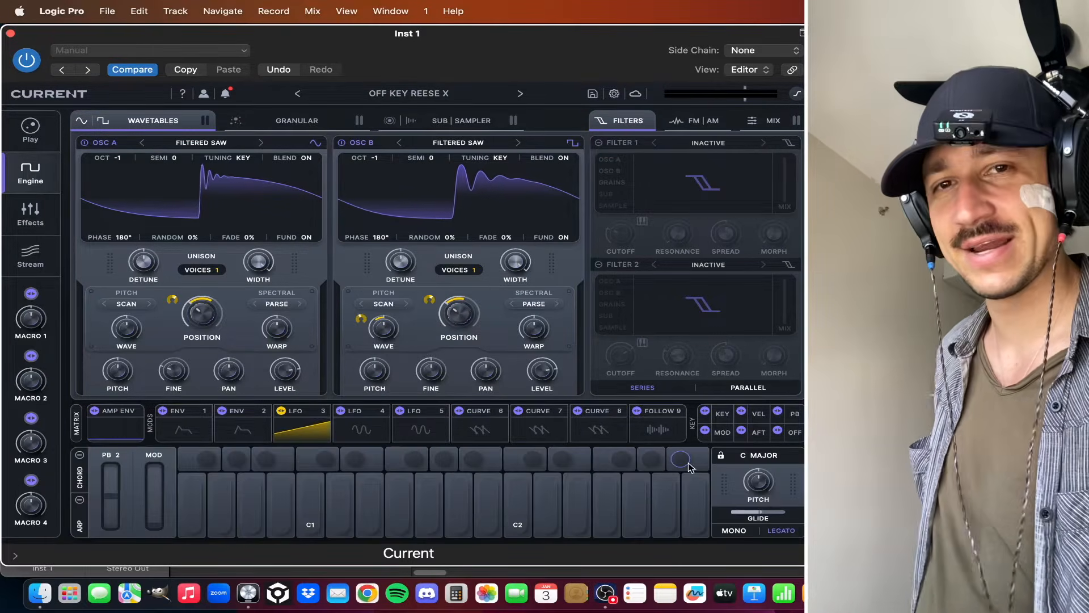
mouse_move(770, 506)
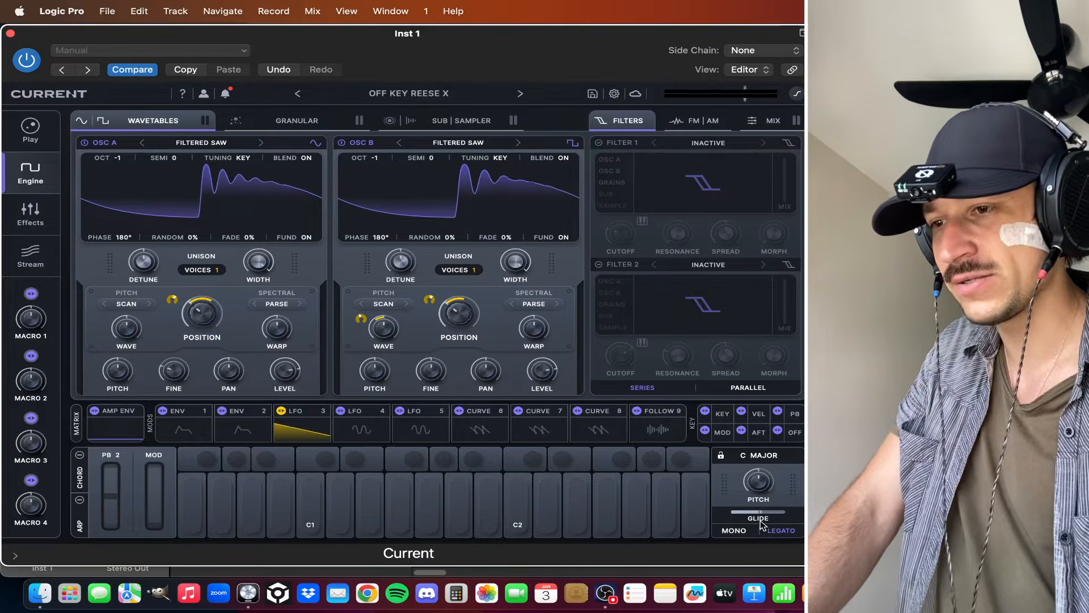
left_click(42, 201)
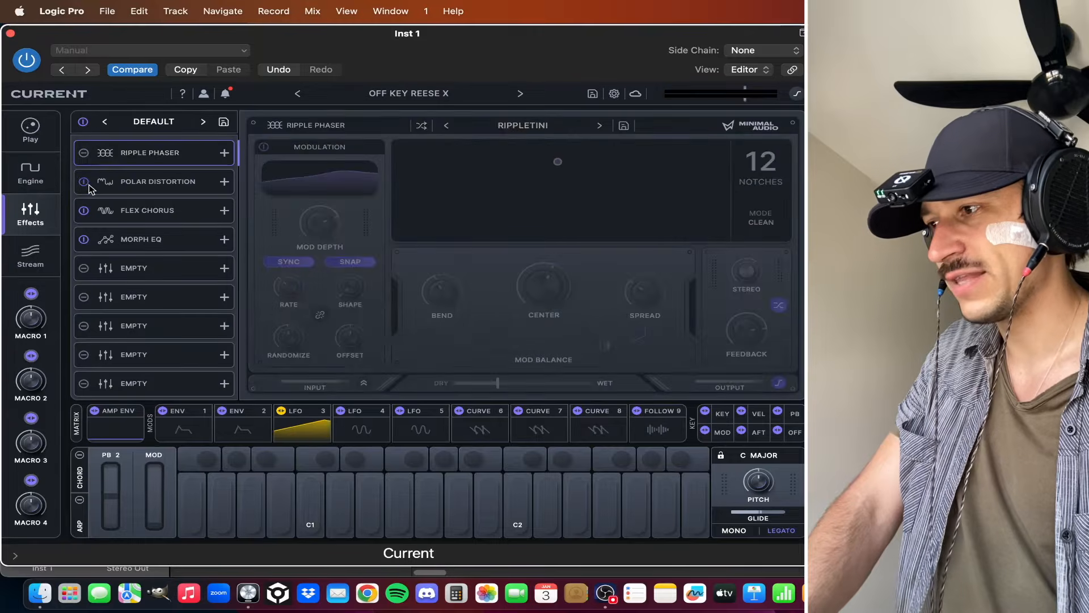
left_click(47, 171)
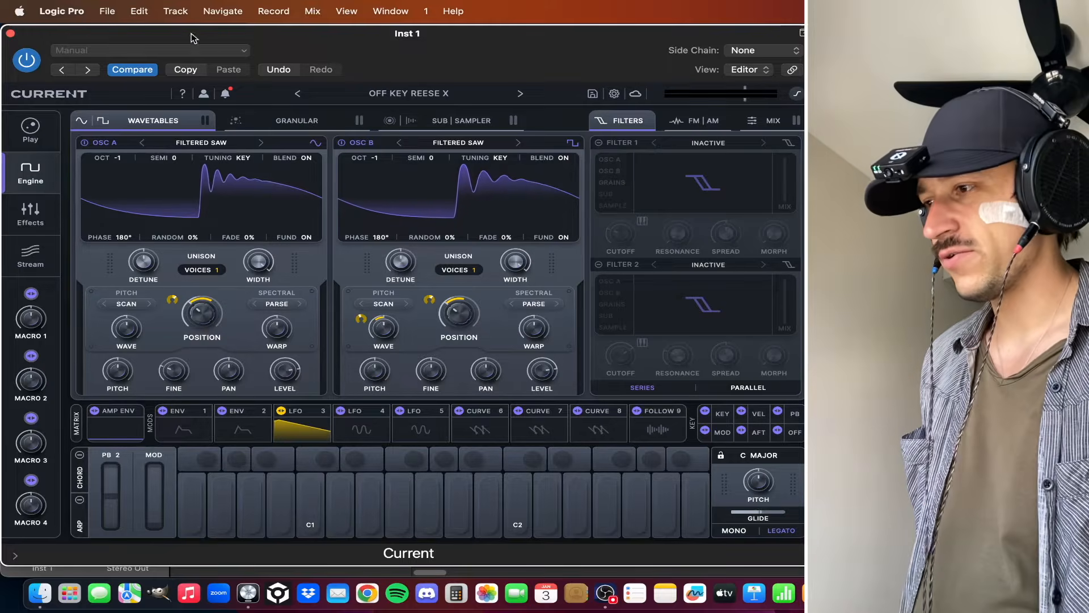
Examine OSC A's wavetable choice and position modulation, including the settings of LFO 3
left_click(197, 142)
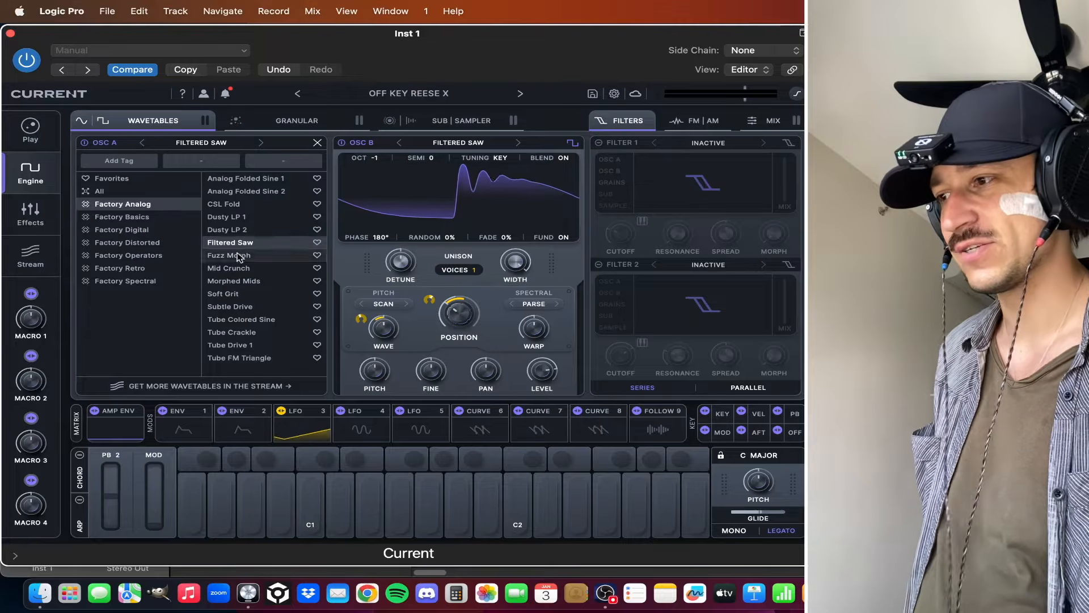
left_click(206, 145)
mouse_move(204, 311)
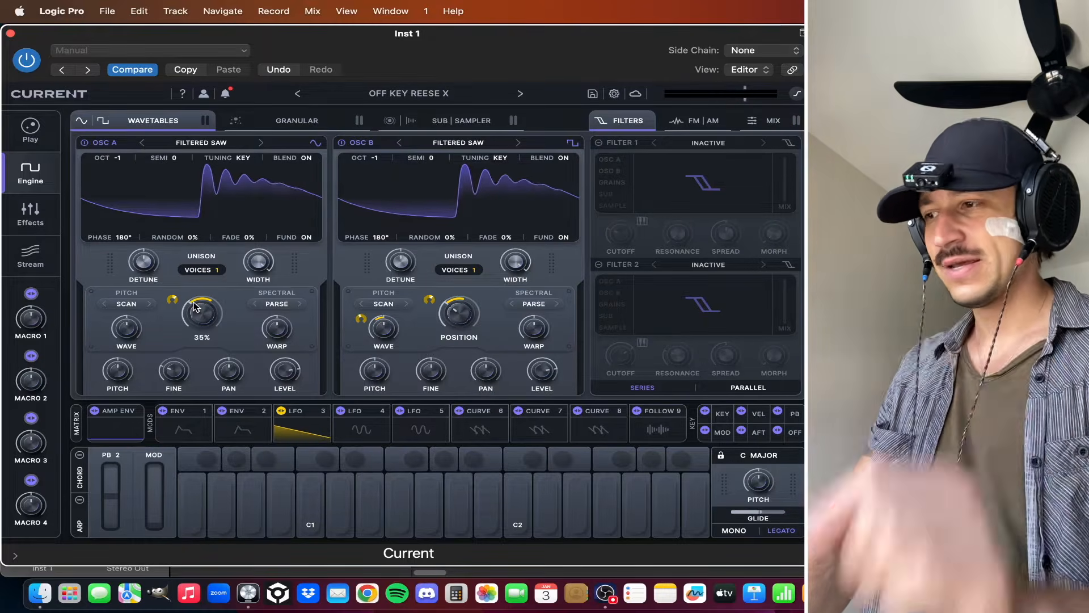
left_click(304, 432)
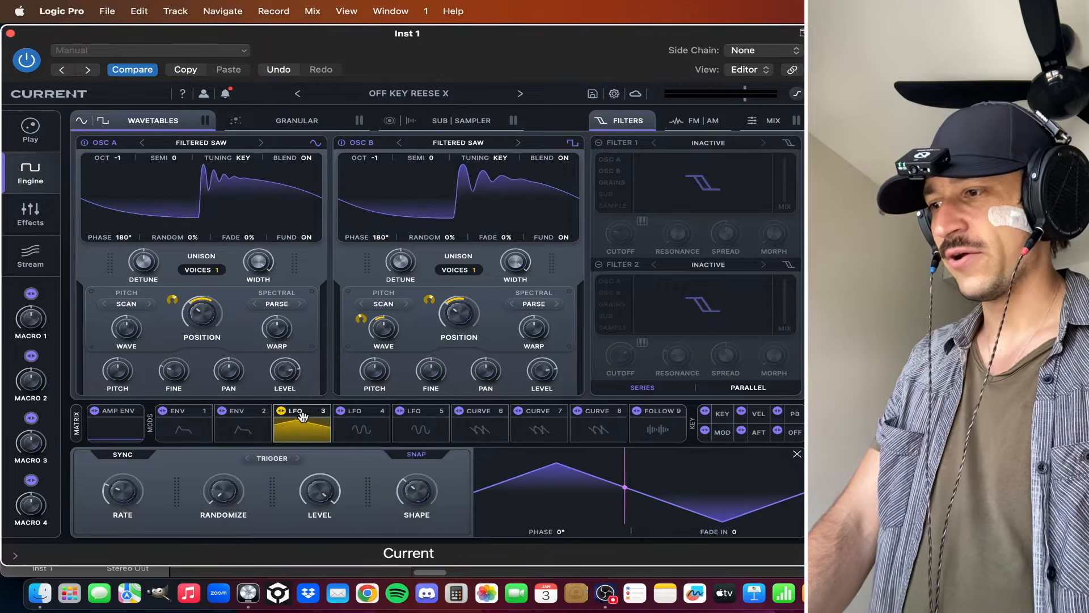
mouse_move(116, 490)
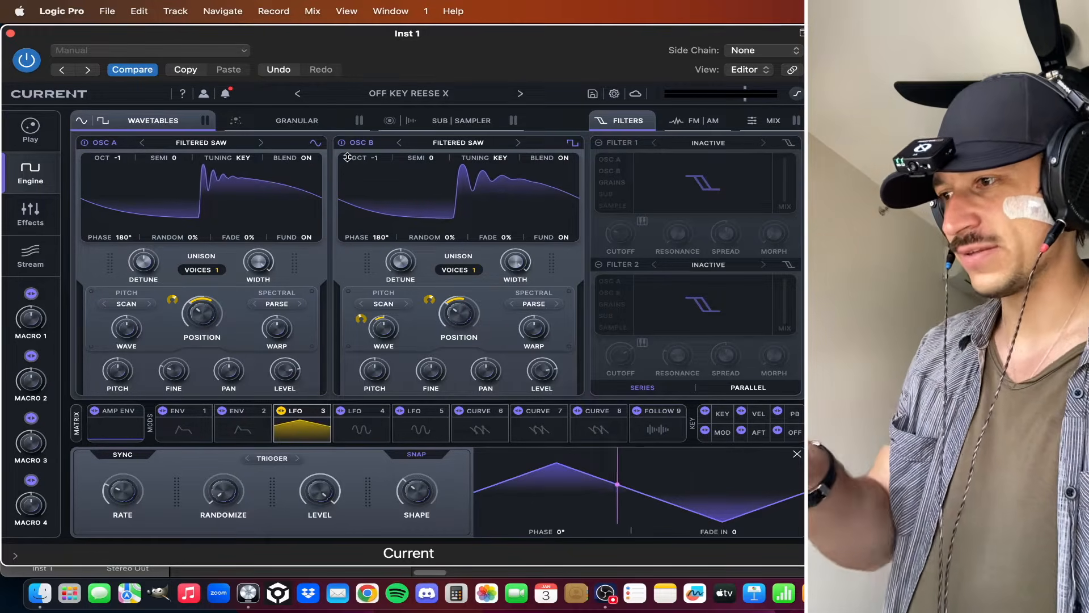
Set OSC B's Wave scan amount to 0%
mouse_move(375, 325)
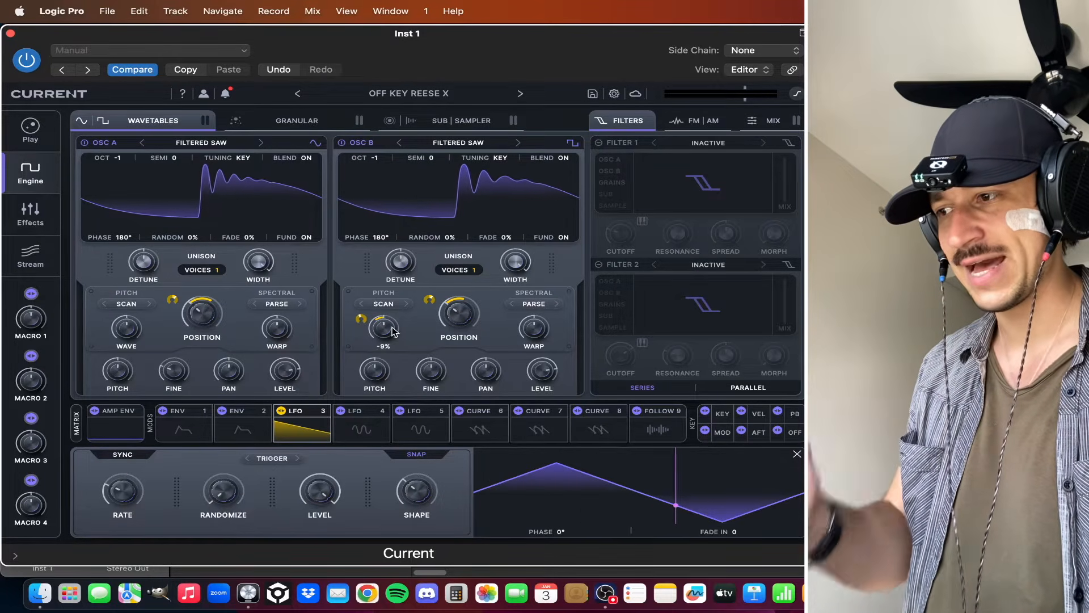
left_click_drag(392, 341, 397, 316)
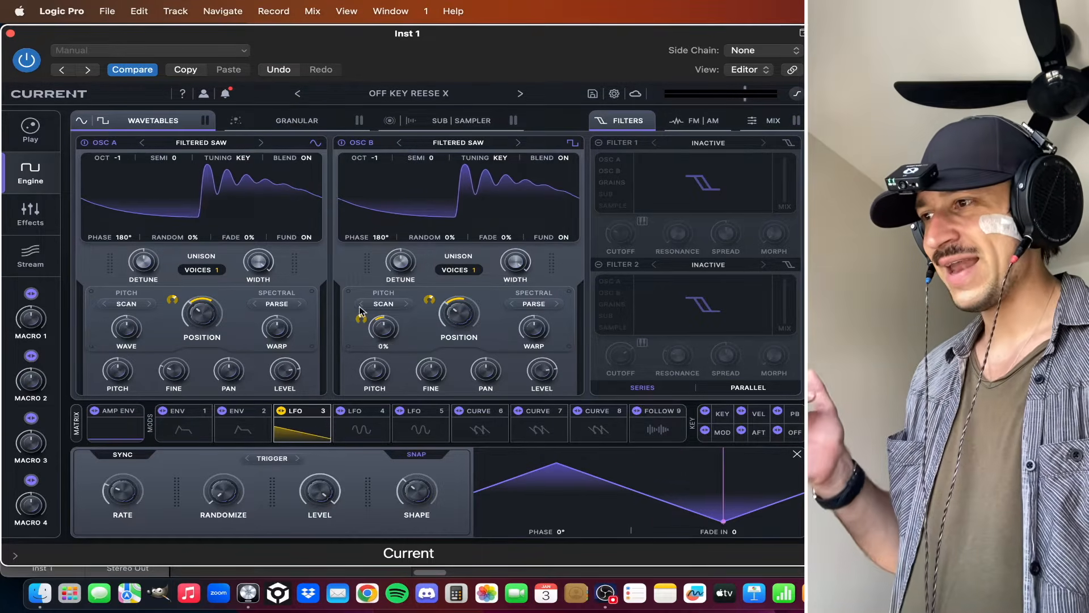
Activate the granular engine with the Helm's Keys sample
left_click(312, 122)
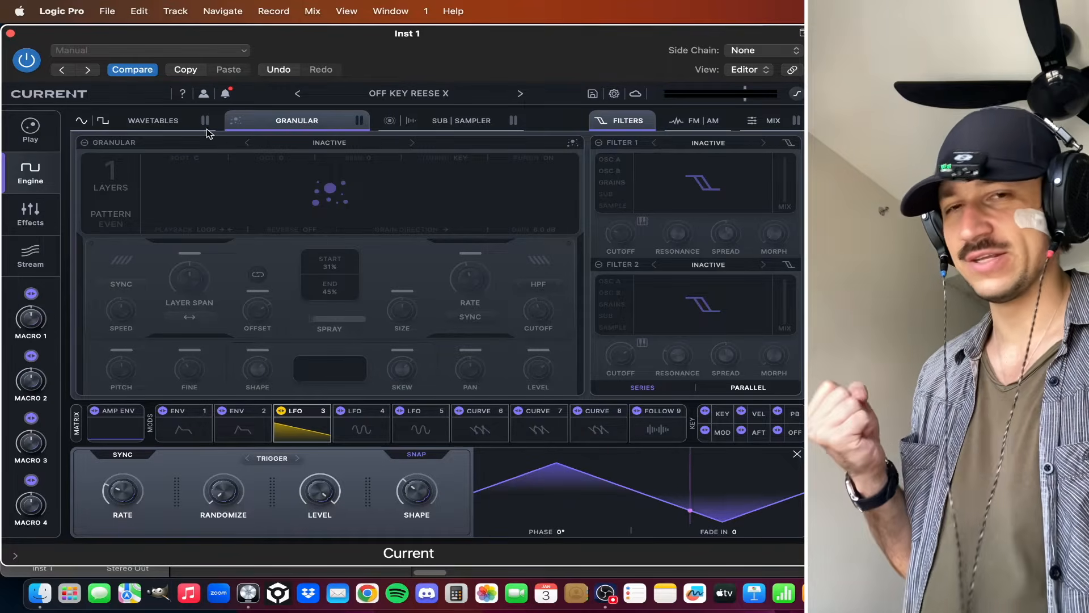
left_click(98, 145)
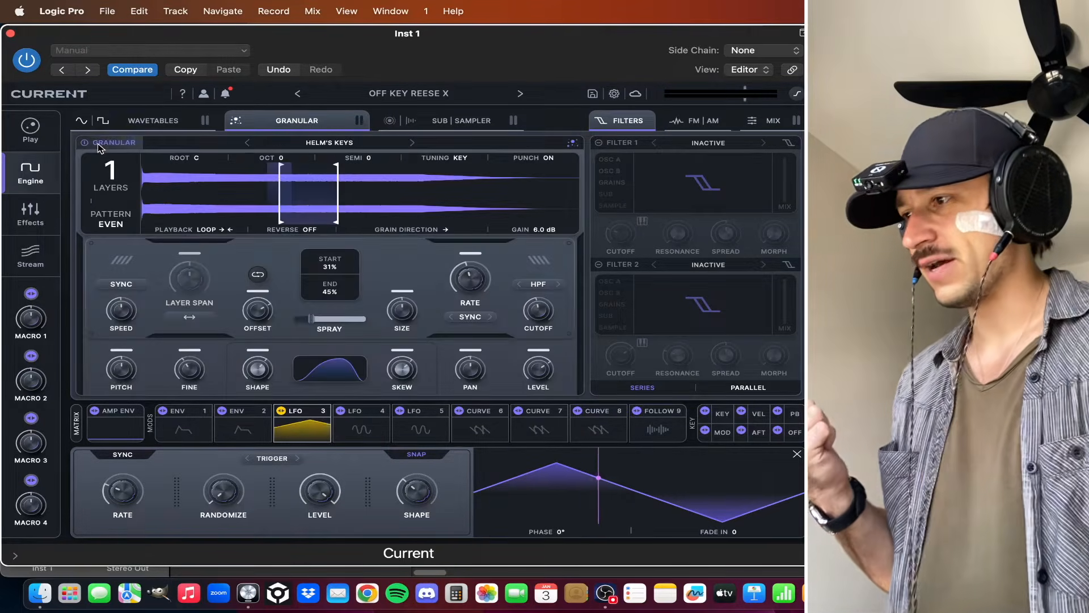
Examine the granular engine's sample library and playback modes, keeping Helm's Keys and the back-and-forth loop
left_click(344, 145)
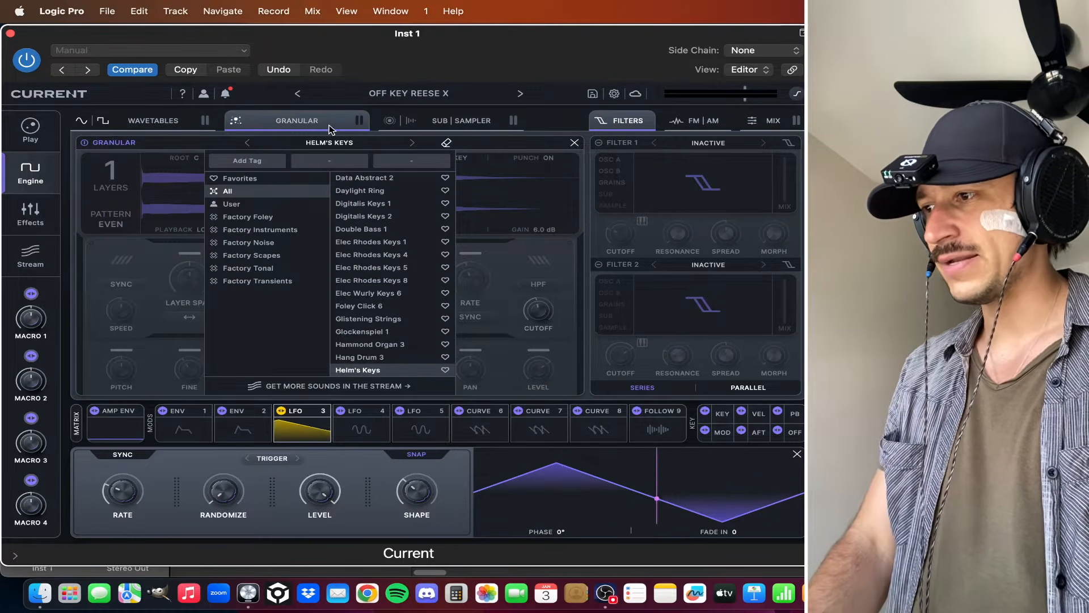
left_click(426, 11)
left_click(391, 47)
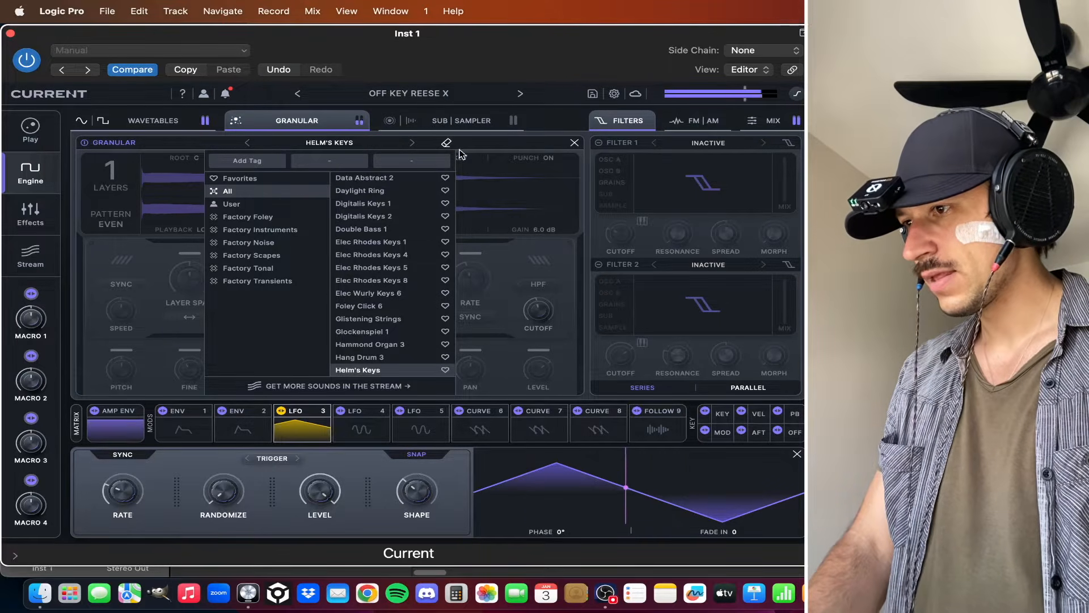
left_click(155, 120)
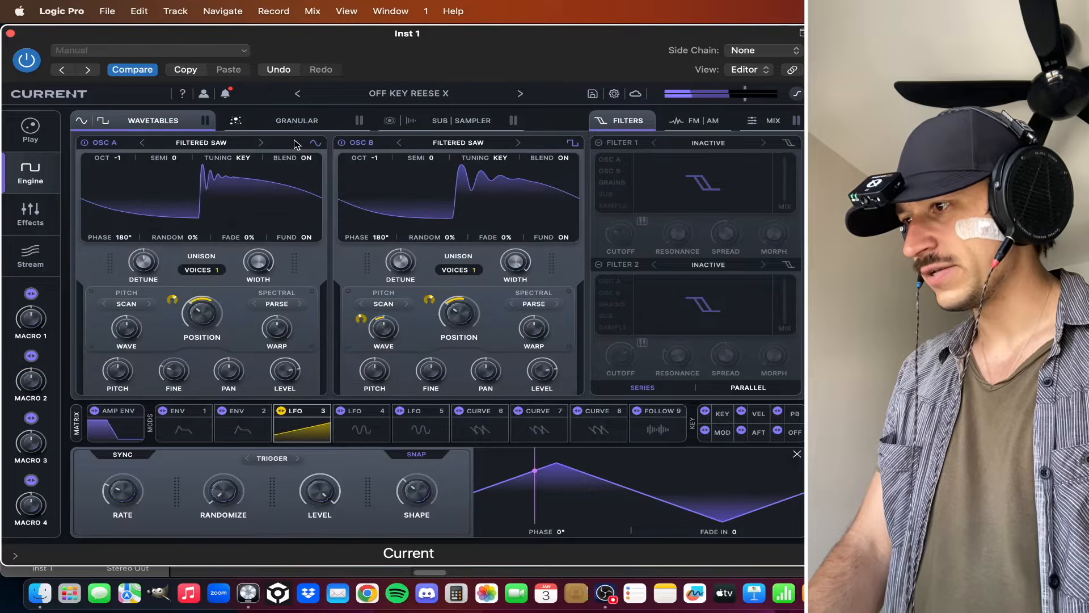
left_click(304, 119)
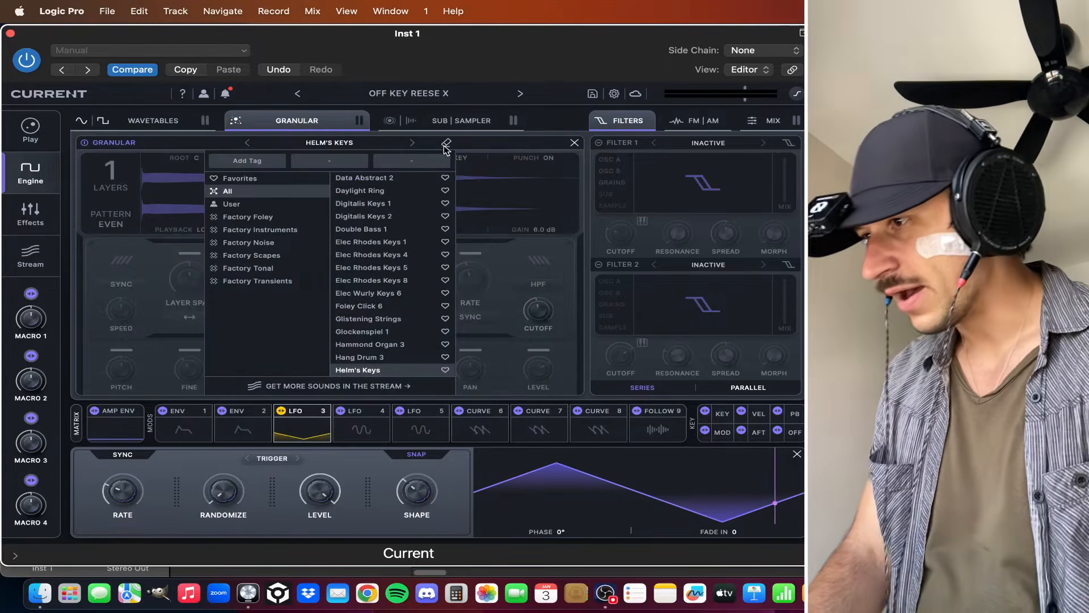
left_click(573, 144)
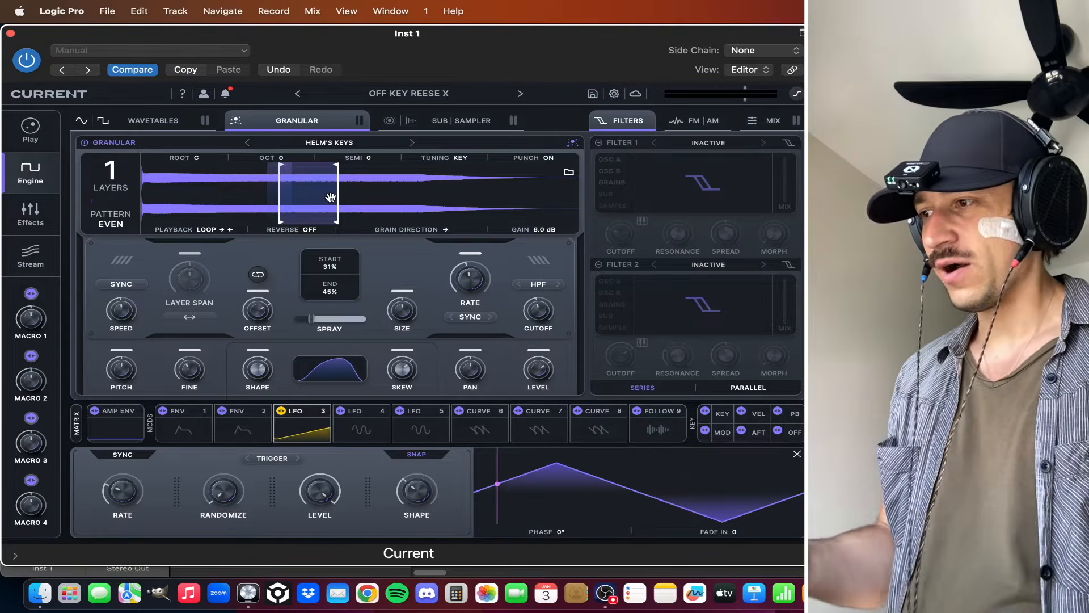
left_click(204, 230)
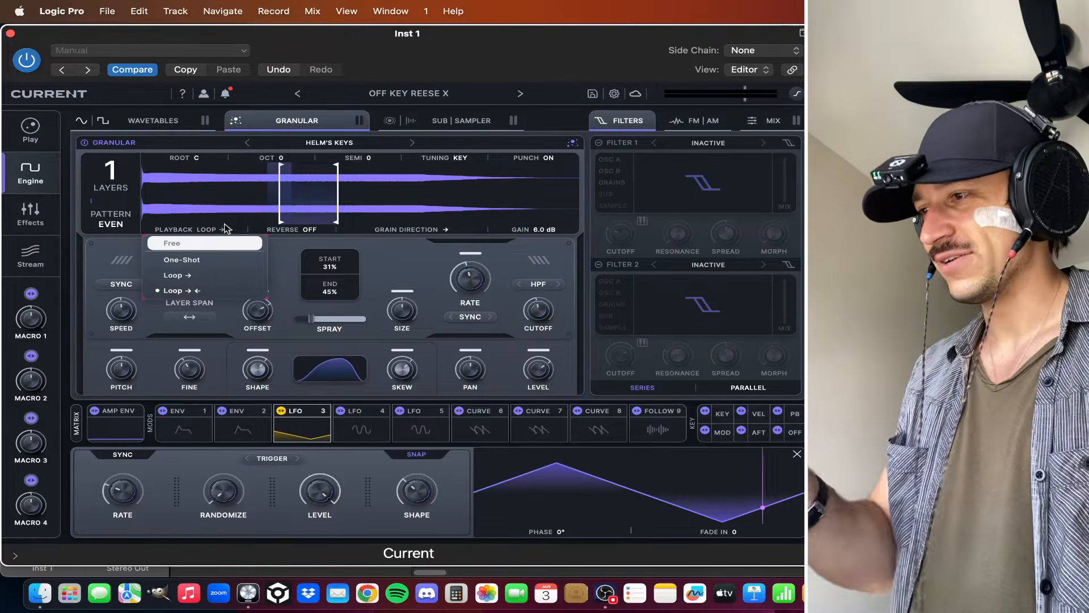
left_click(295, 245)
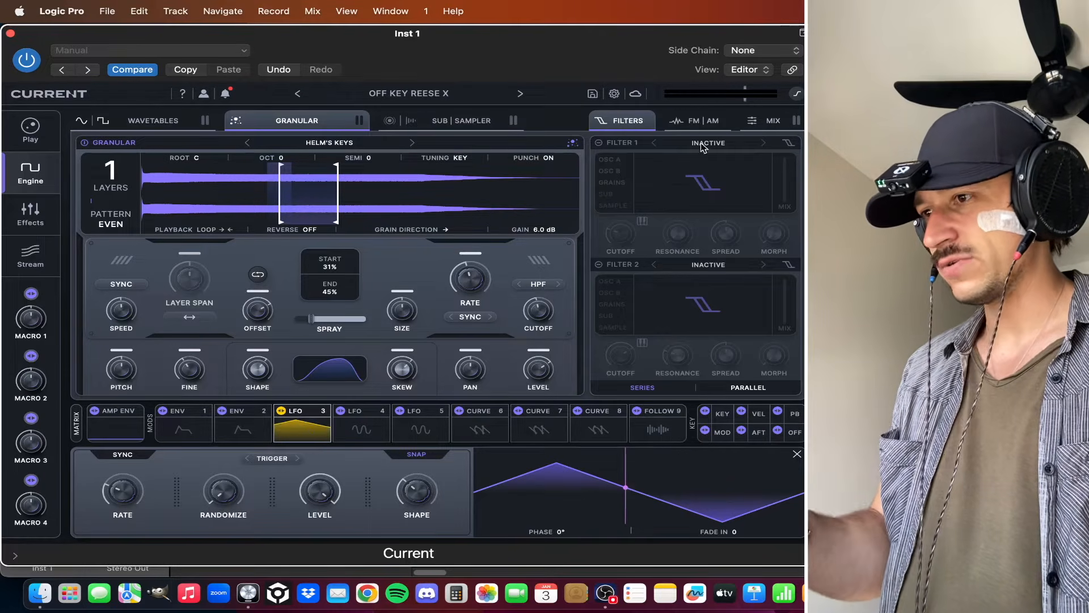
Activate the FM/AM section and check the granular modulation amounts for OSC A and OSC B and the granular fine tuning
left_click(697, 120)
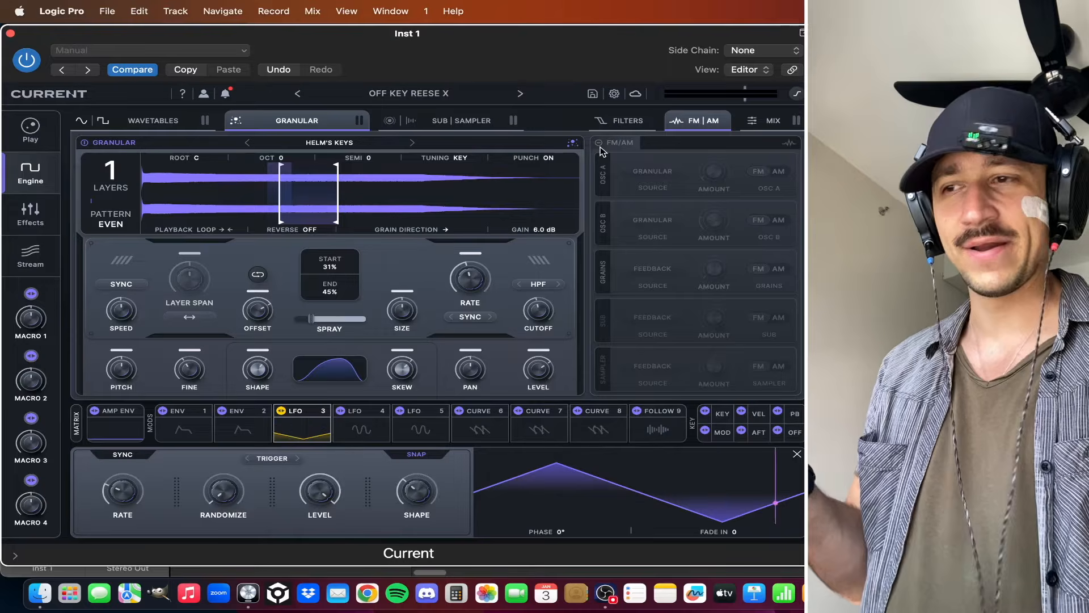
left_click(599, 144)
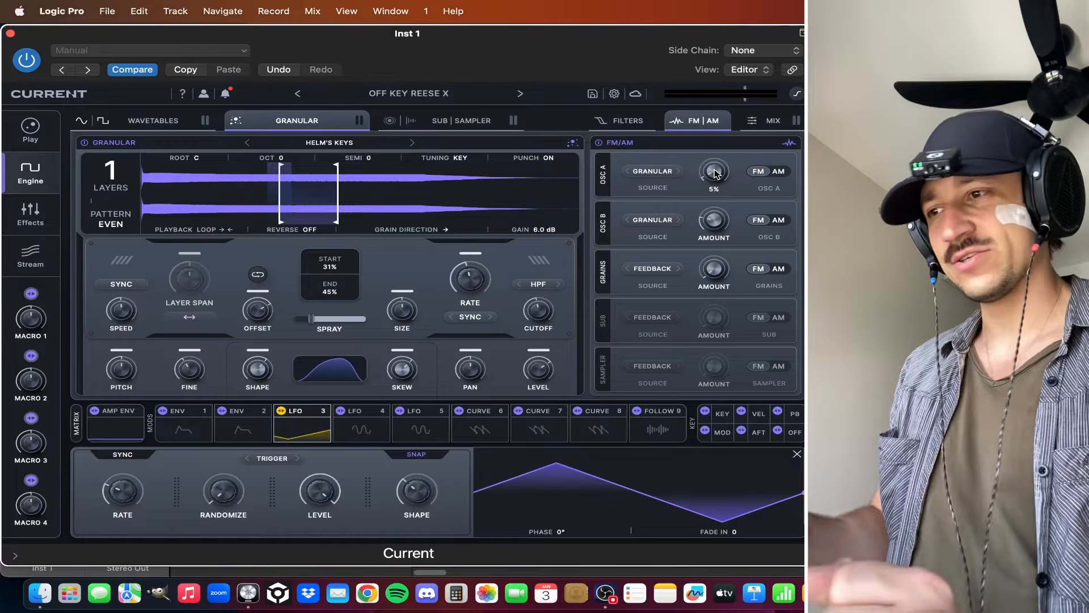
mouse_move(718, 220)
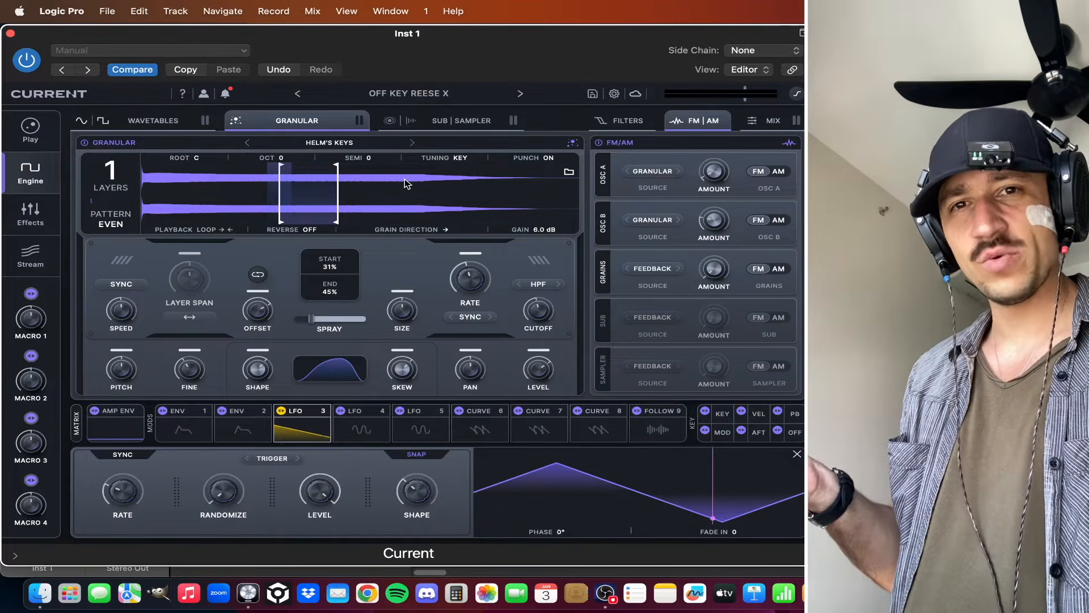
mouse_move(191, 370)
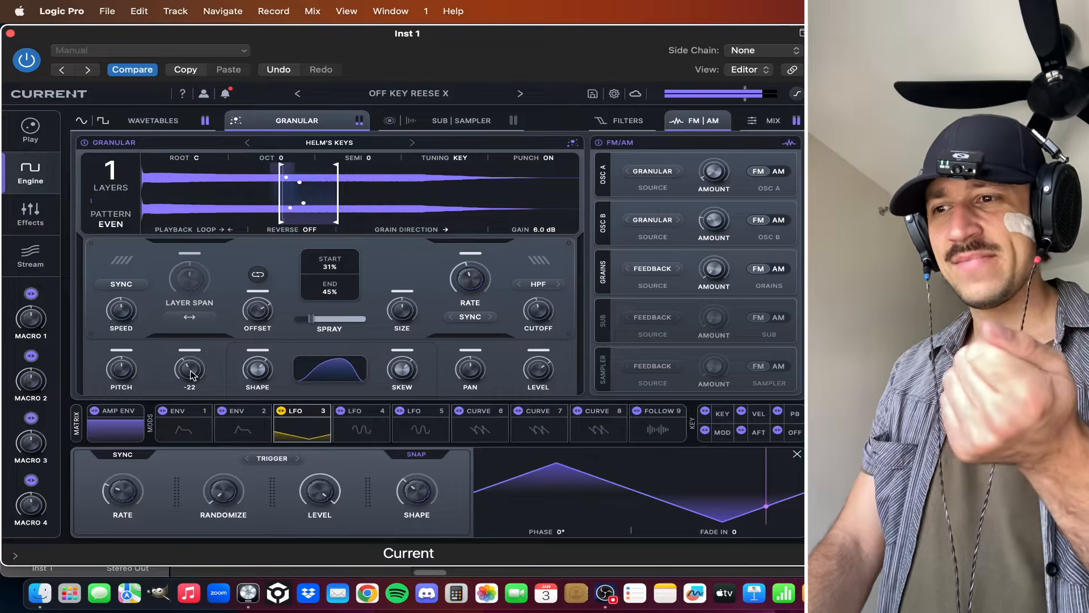
Check the amp envelope behind the wavetable oscillators and activate the Chord mode with the Default set
left_click(154, 120)
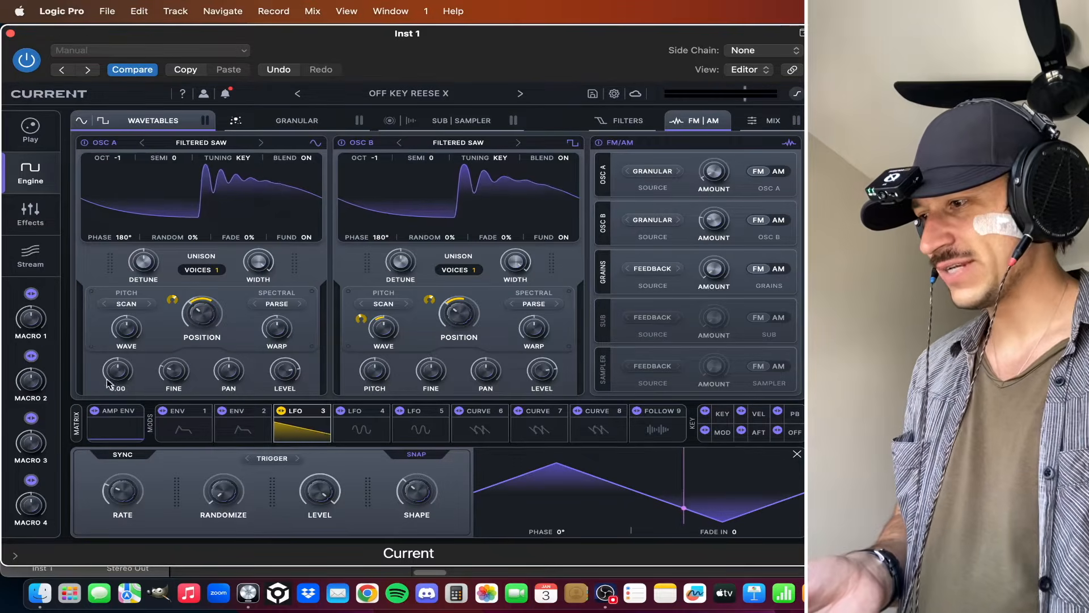
left_click(120, 423)
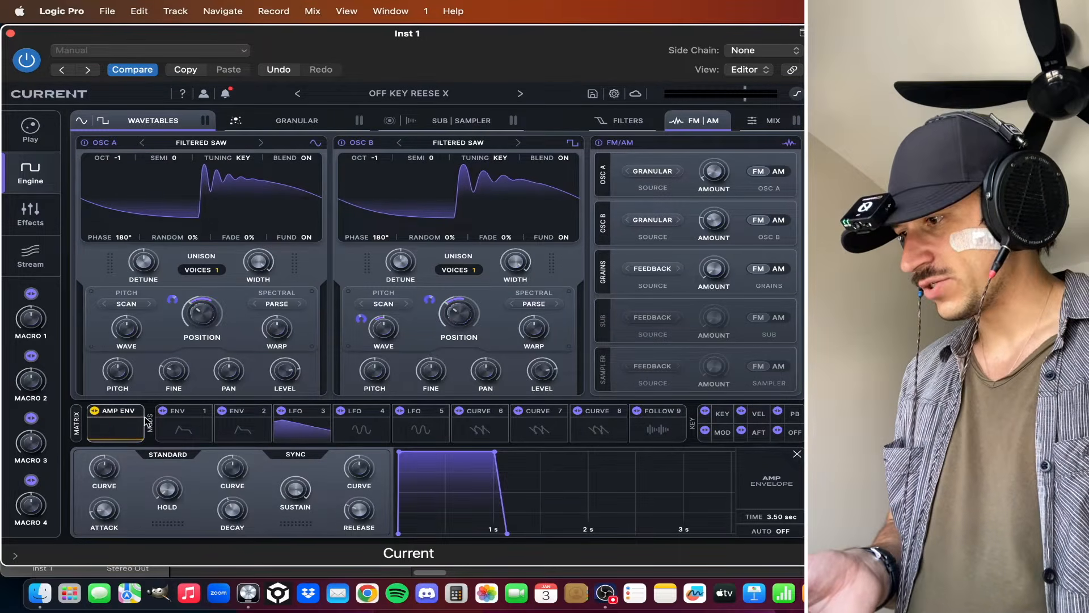
left_click(122, 423)
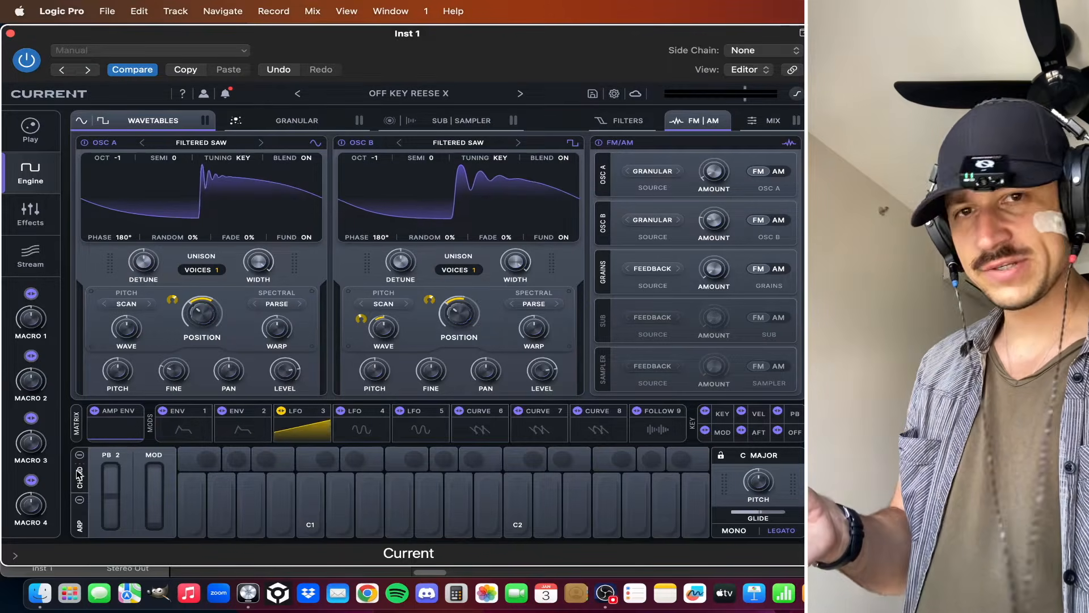
left_click(79, 457)
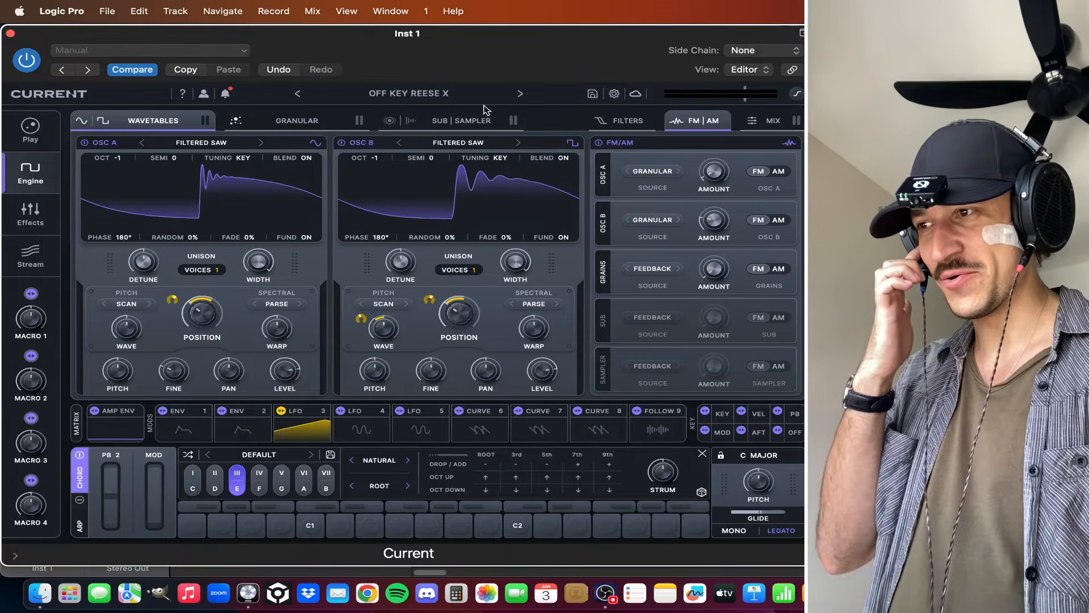
Activate the sub oscillator with the Smooth wave and the sampler with White Noise, comparing the sound with the sampler bypassed
left_click(448, 118)
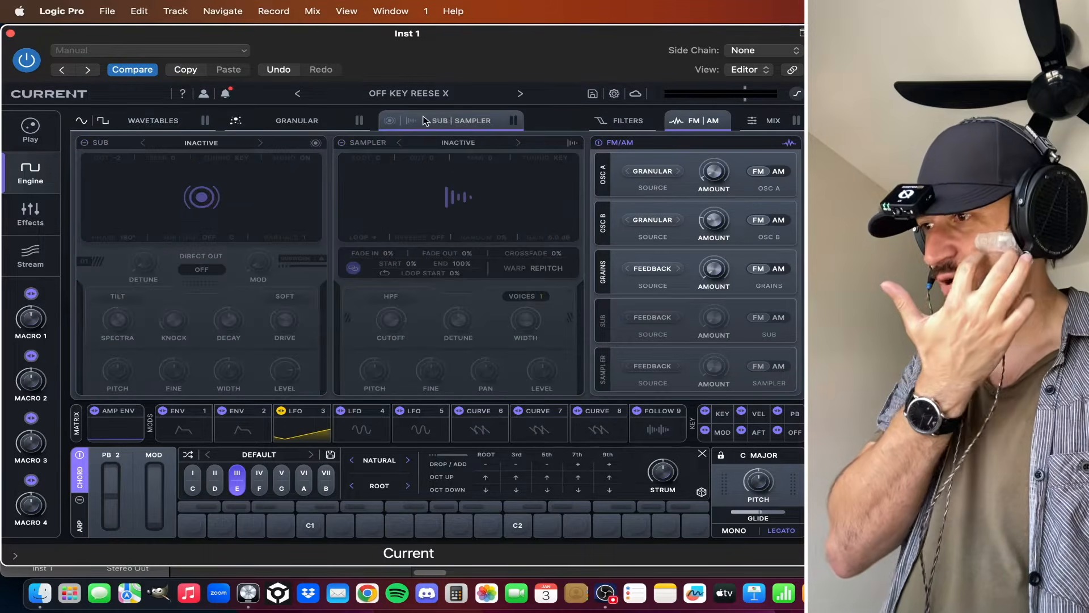
left_click(389, 120)
left_click(411, 120)
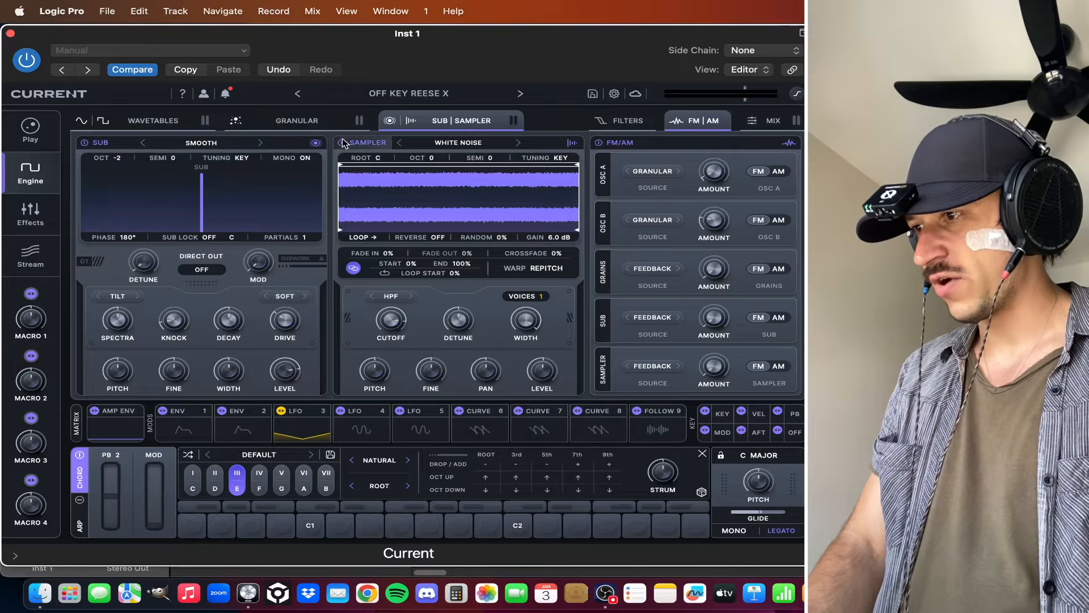
left_click(341, 143)
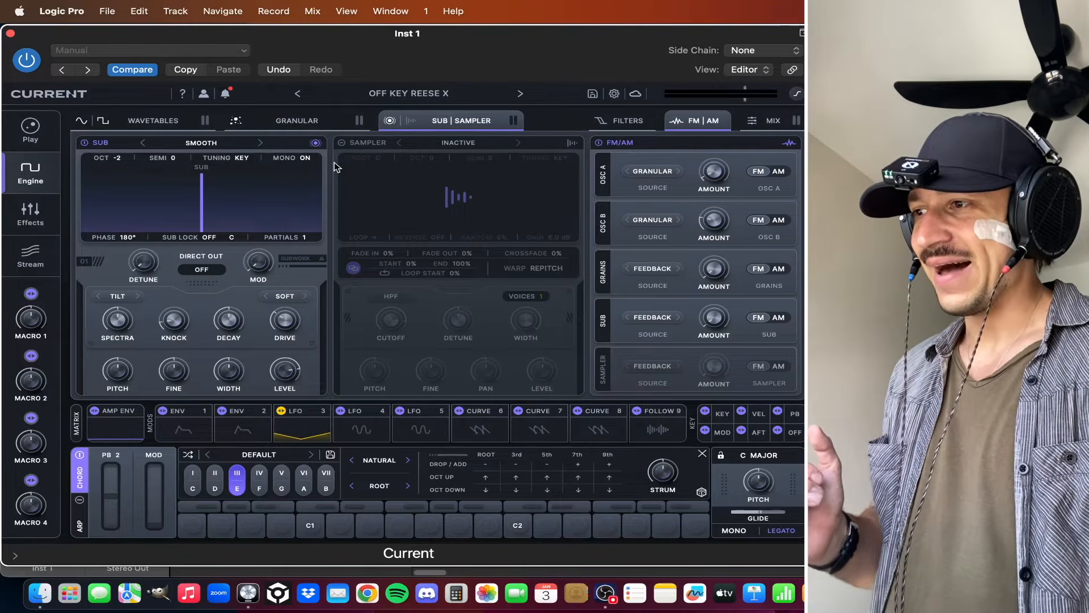
left_click(353, 143)
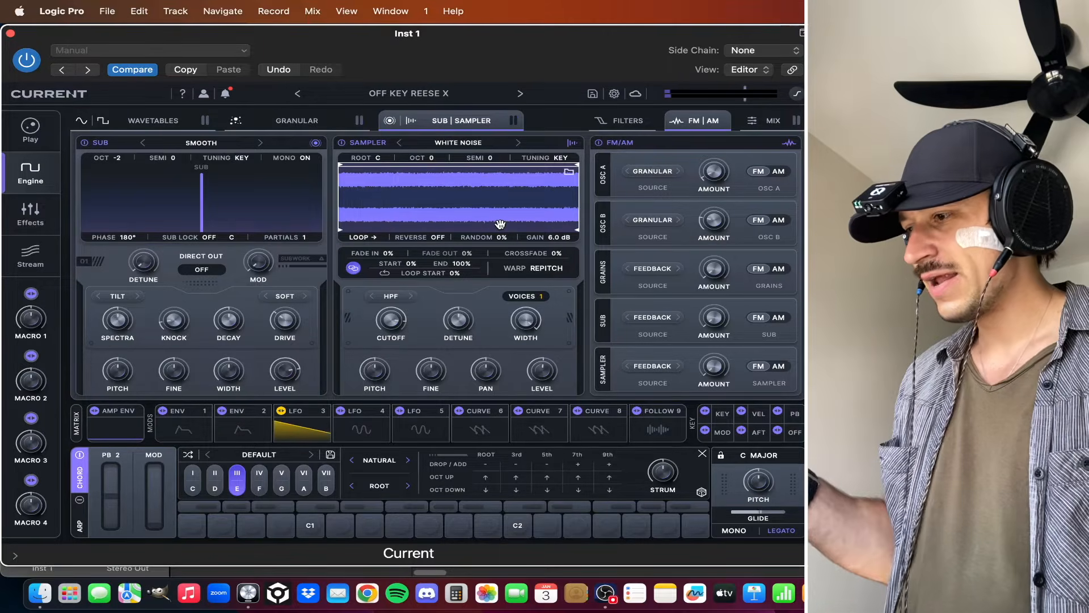
Review the sound sources and activate Filter 1 as an HP 12 on OSC A, OSC B and Grains, comparing it with bypass
left_click(321, 117)
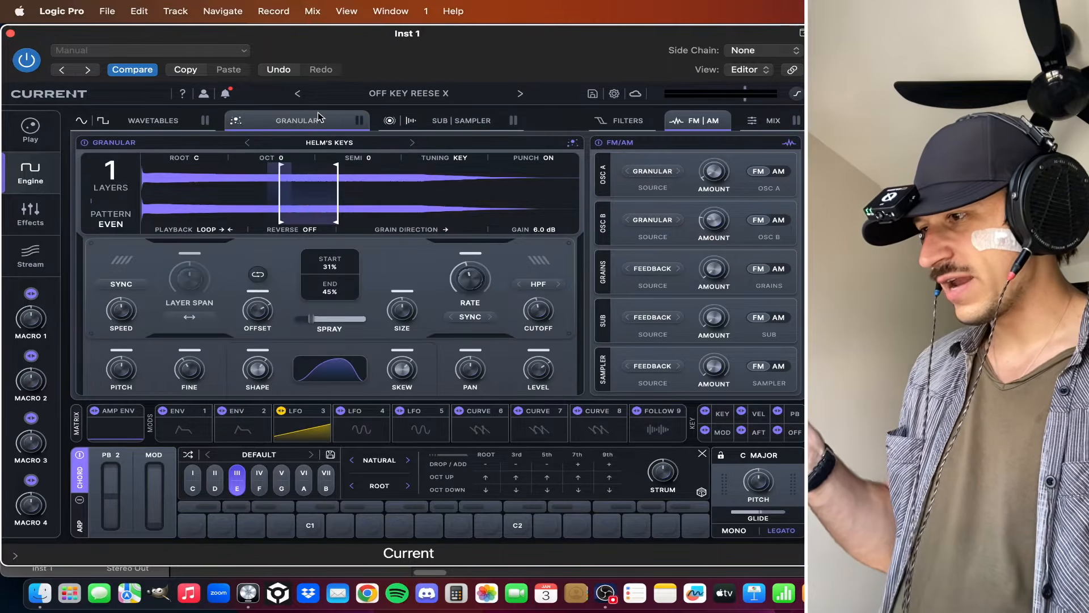
left_click(157, 119)
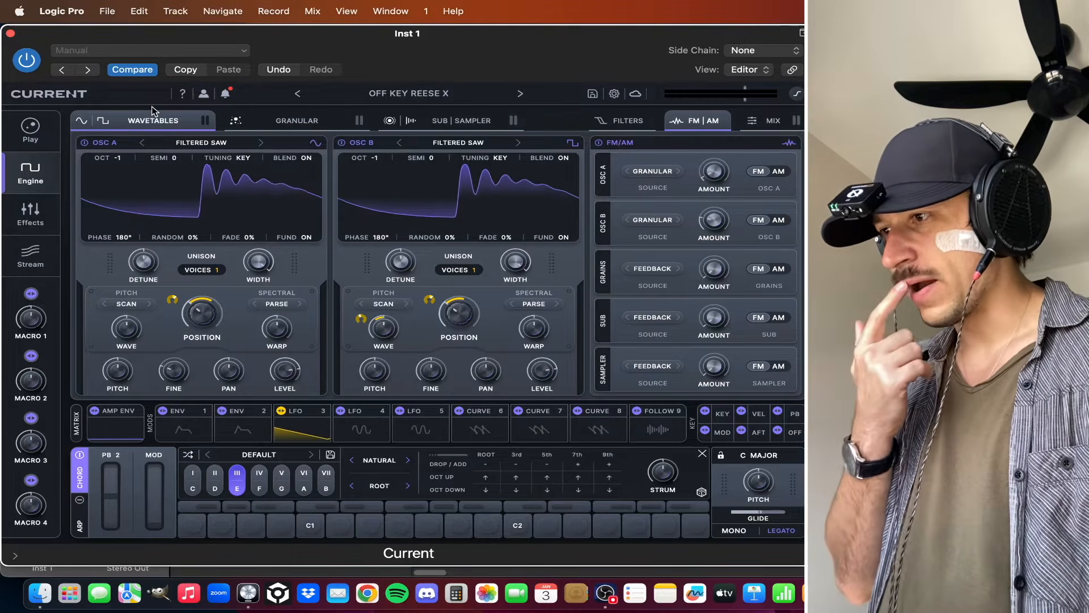
left_click(303, 119)
left_click(450, 121)
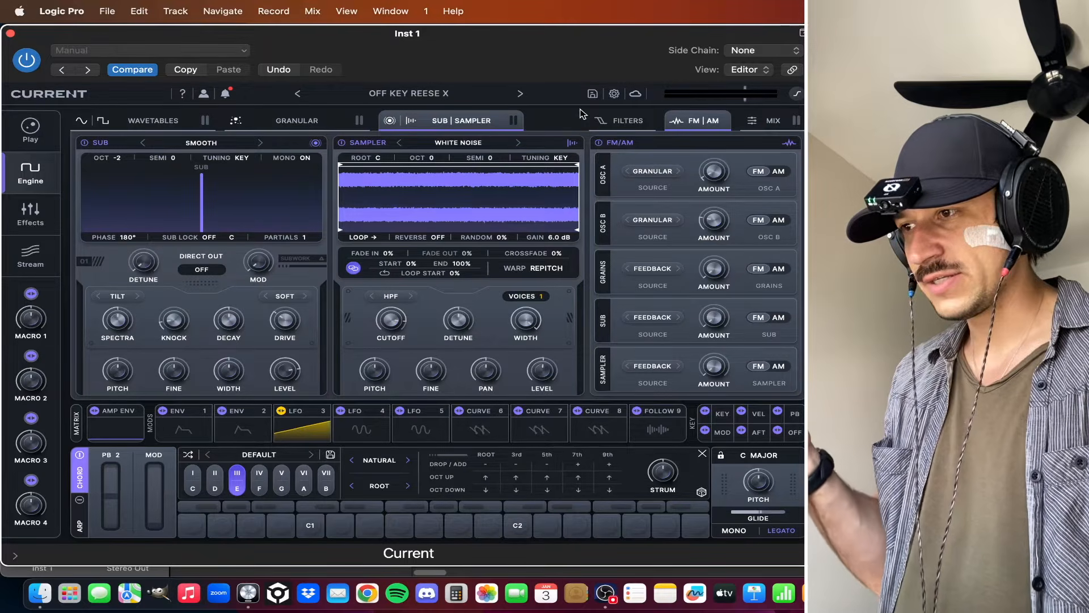
left_click(622, 124)
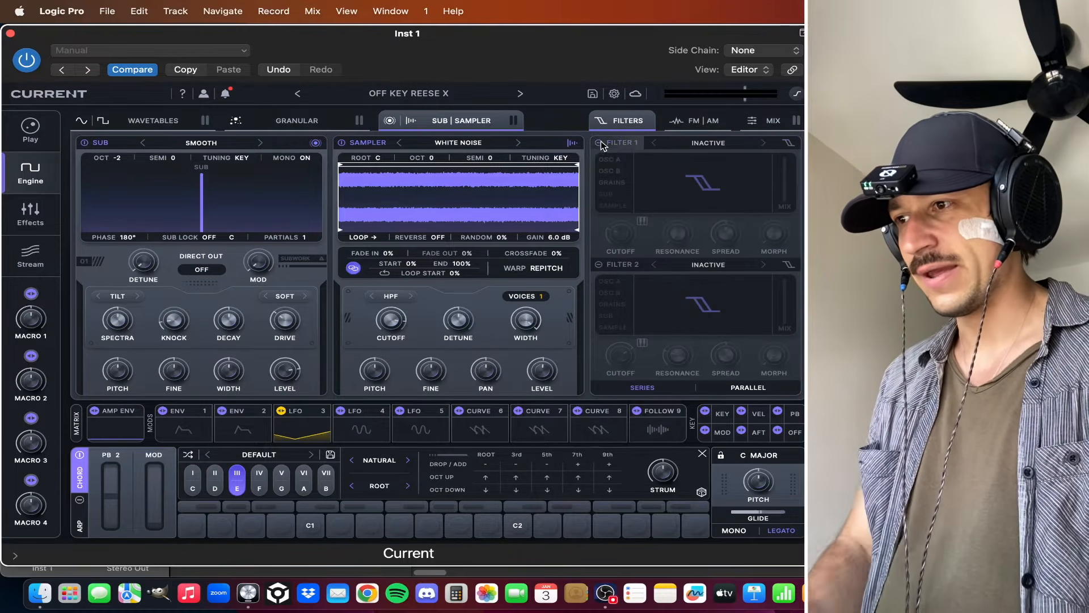
left_click(600, 144)
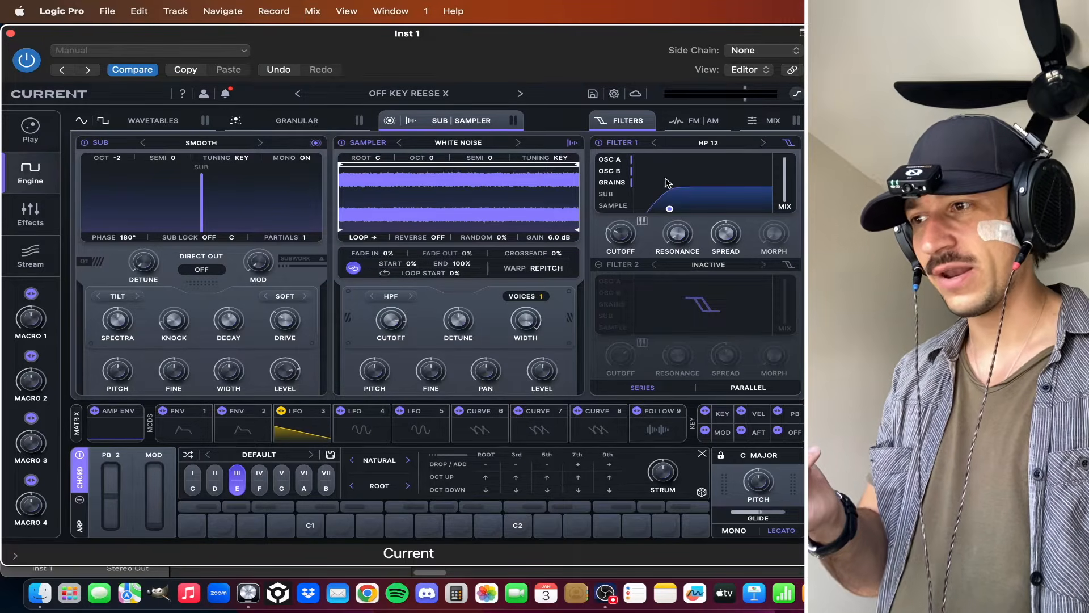
mouse_move(623, 241)
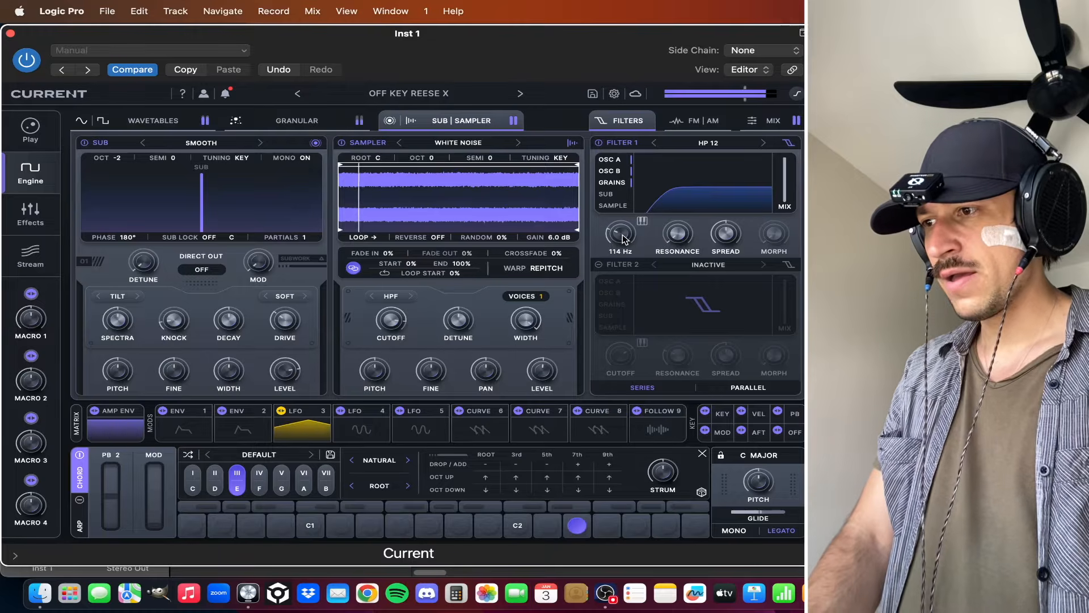
left_click(600, 143)
left_click(600, 143)
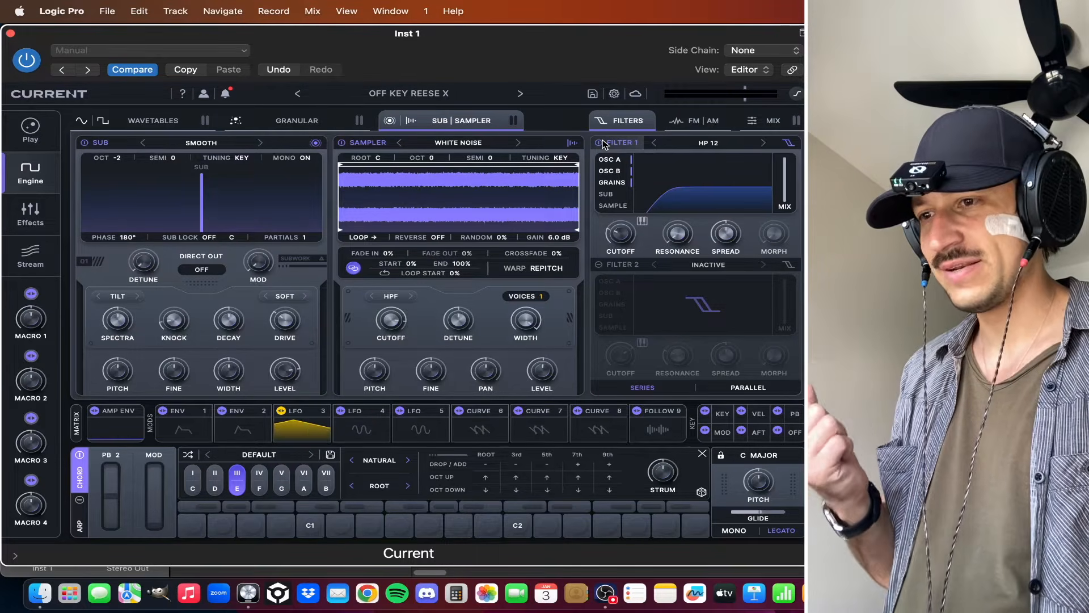
Recheck the wavetable, granular and sub/sampler sources and activate the Ripple Phaser with the Rippletini preset in the effects chain
left_click(139, 126)
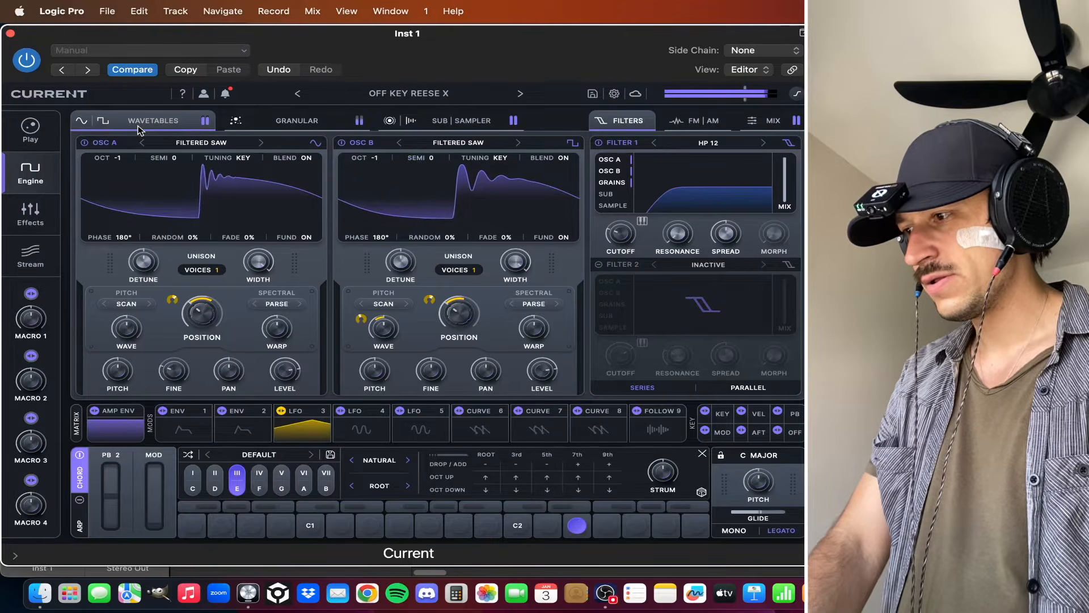
left_click(291, 120)
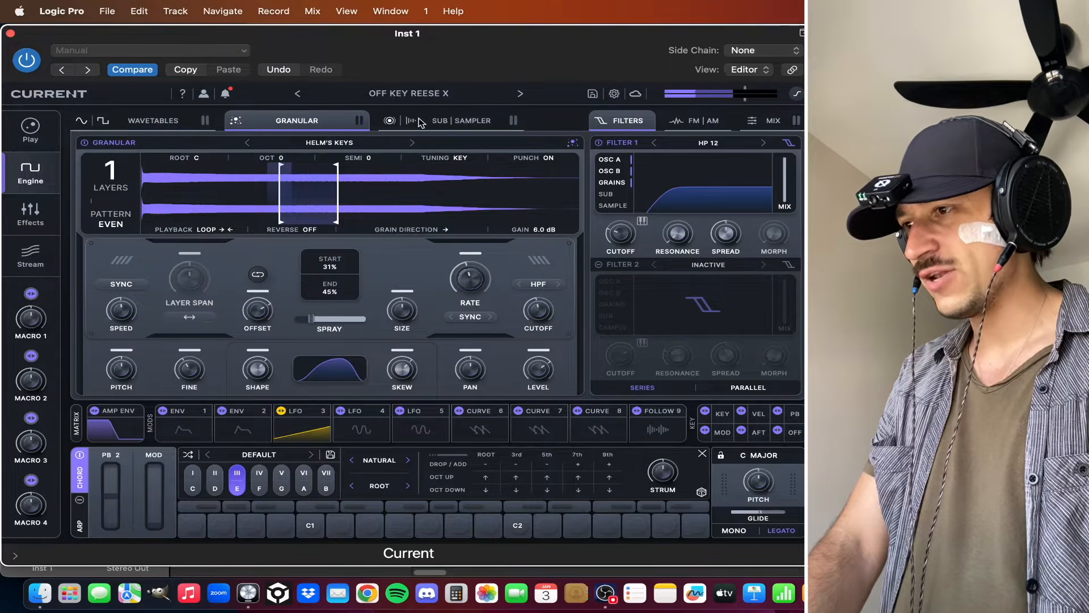
left_click(445, 122)
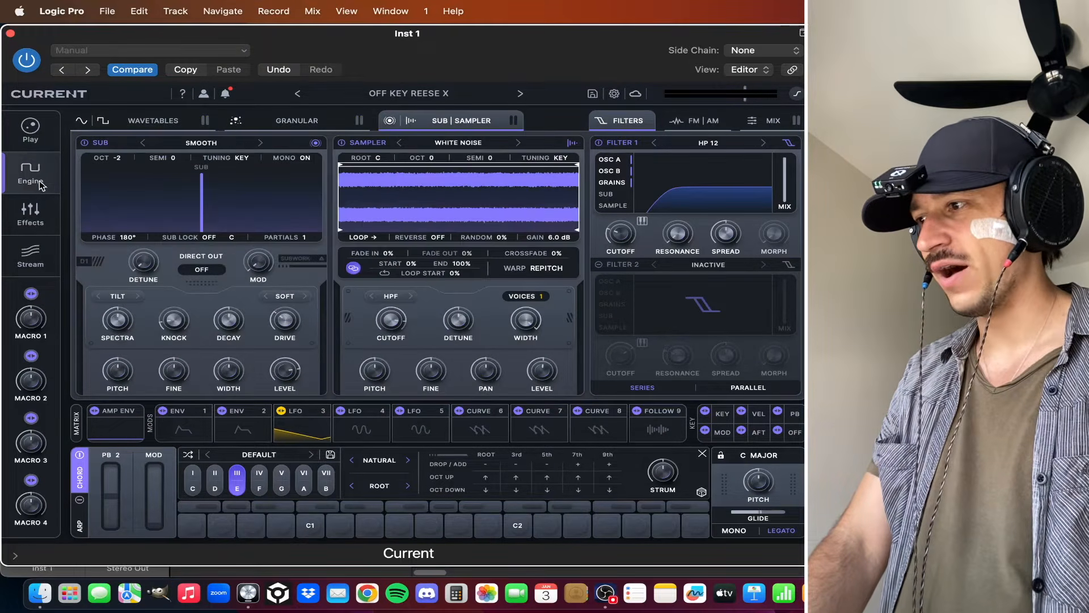
left_click(32, 214)
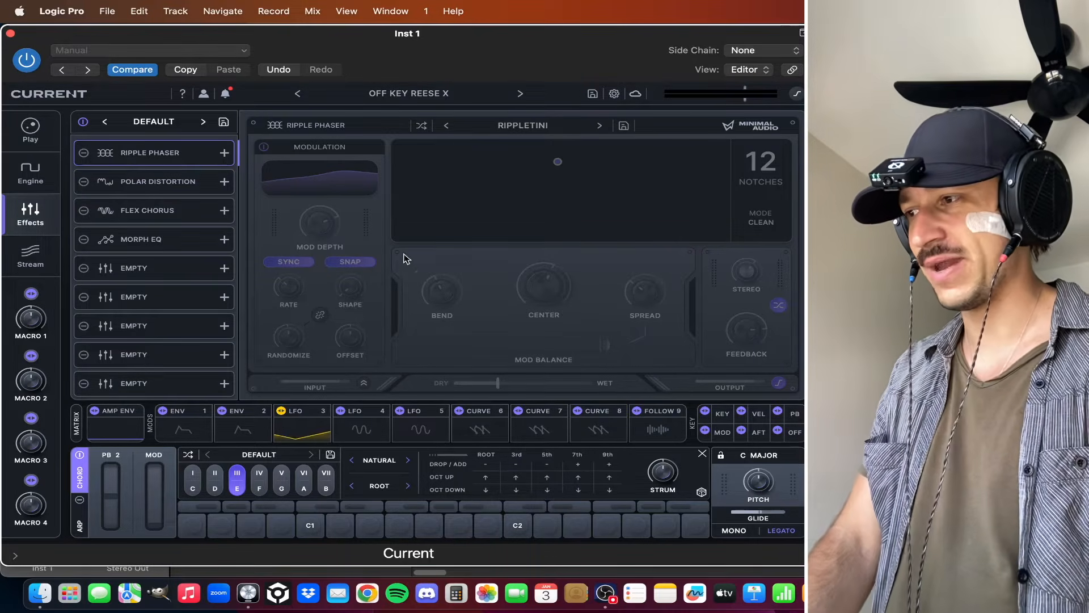
left_click(84, 154)
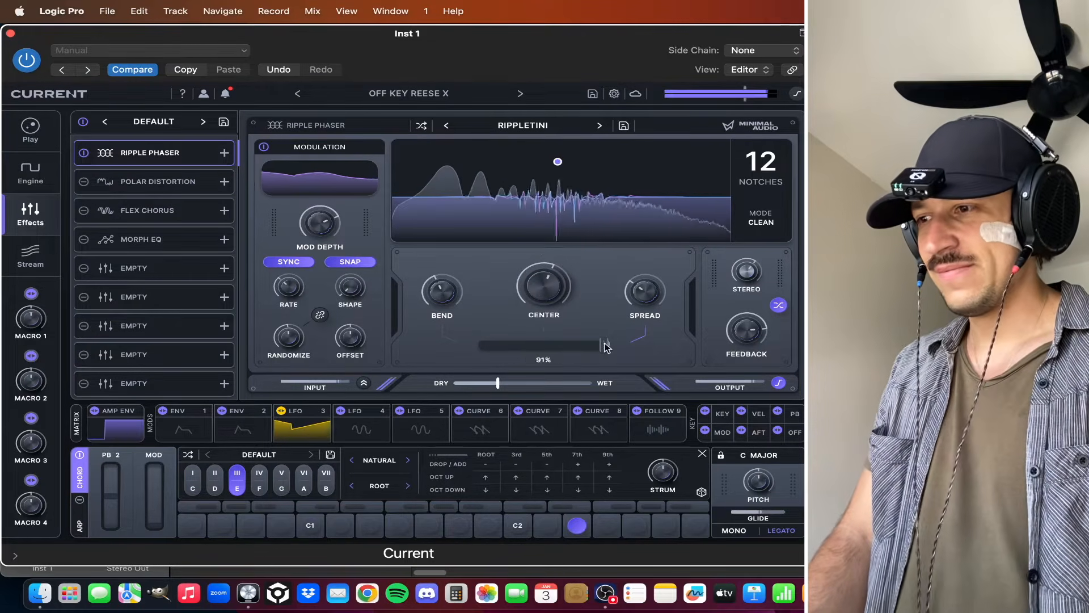
Try the Ripple Phaser's dry/wet mix at 63% and settle it at about a quarter wet
left_click_drag(498, 383, 552, 372)
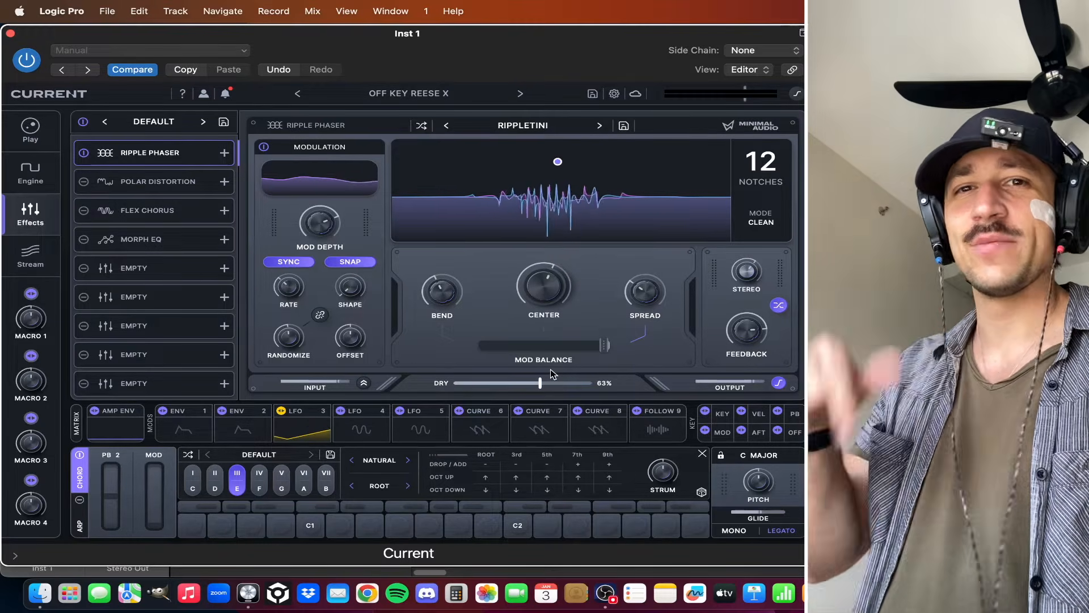
left_click_drag(542, 375, 499, 387)
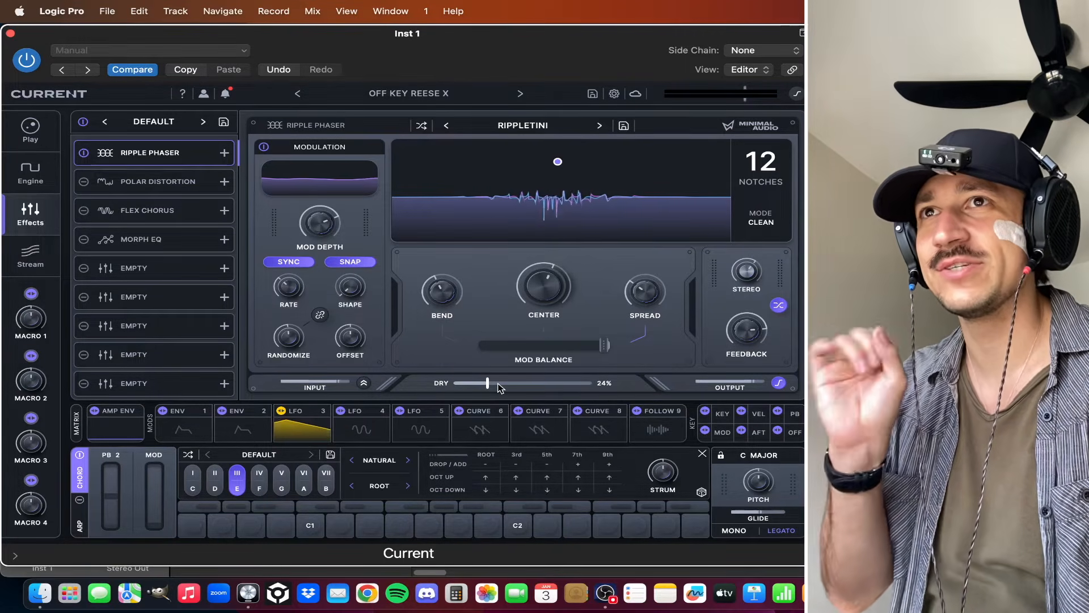
mouse_move(499, 383)
left_mouse_down()
mouse_move(554, 385)
mouse_move(500, 389)
left_mouse_up()
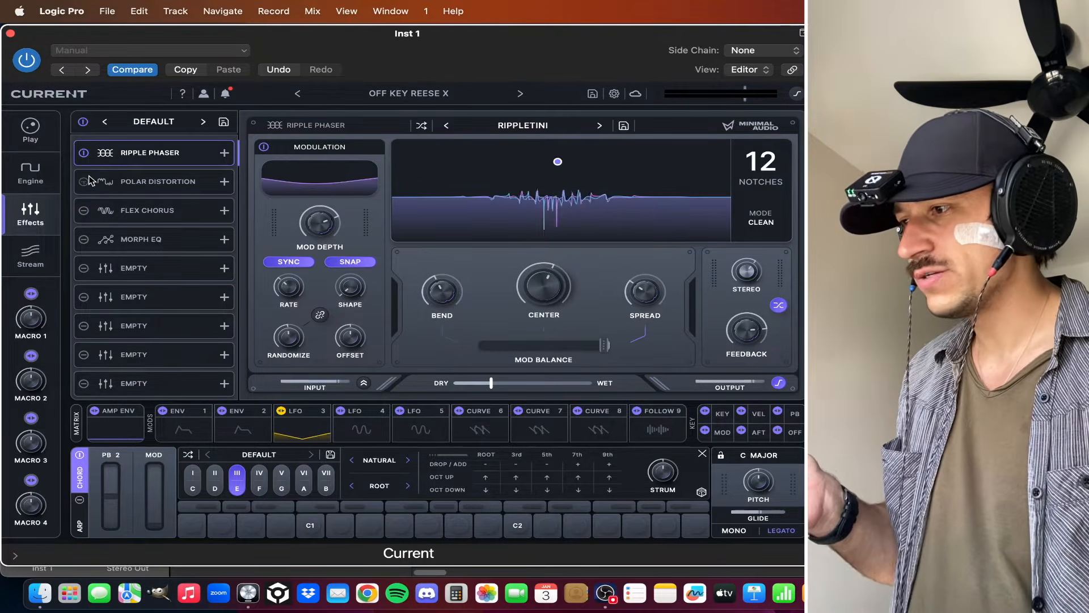
Activate Polar Distortion and check its preset categories, keeping Brighten Up with a fully wet mix
left_click(164, 184)
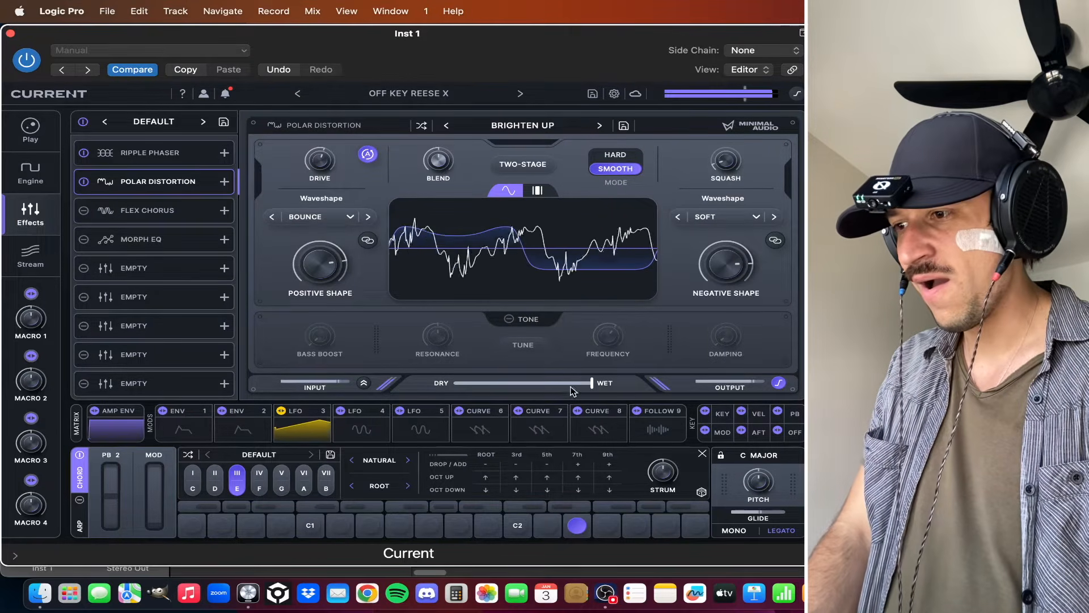
mouse_move(591, 383)
left_mouse_down()
mouse_move(488, 387)
mouse_move(592, 386)
left_mouse_up()
left_click(522, 125)
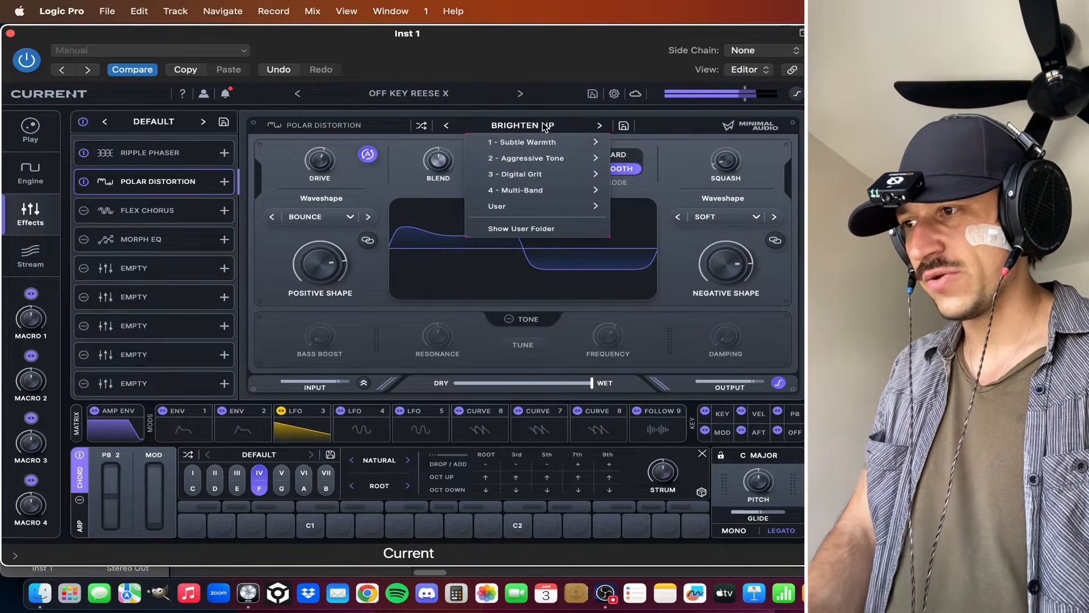
left_click(647, 158)
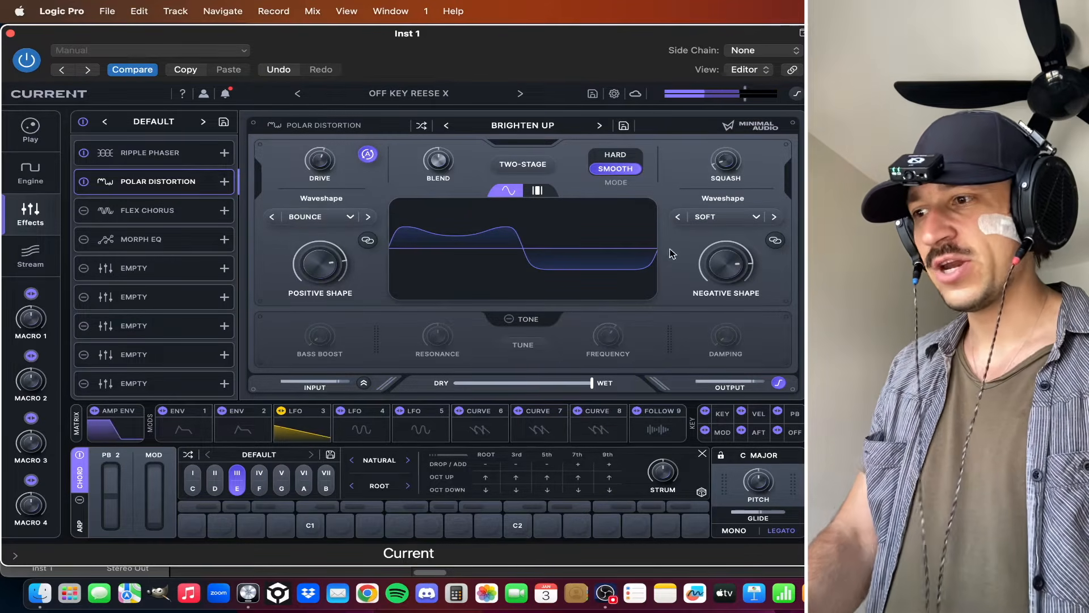
mouse_move(587, 385)
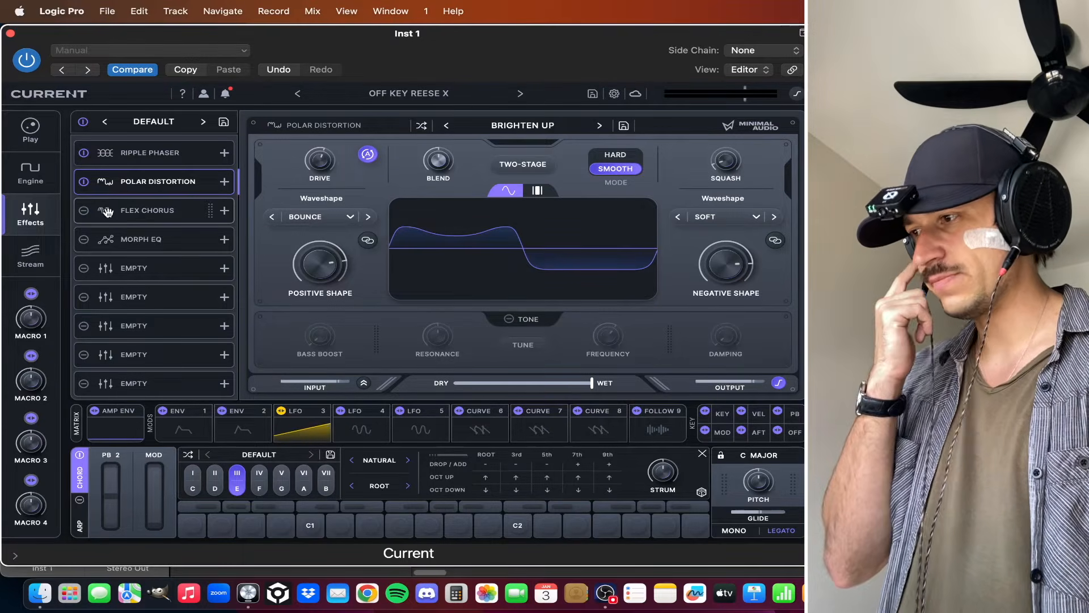
Activate Flex Chorus and keep the Mind The Gap preset from the Essentials category
left_click(113, 211)
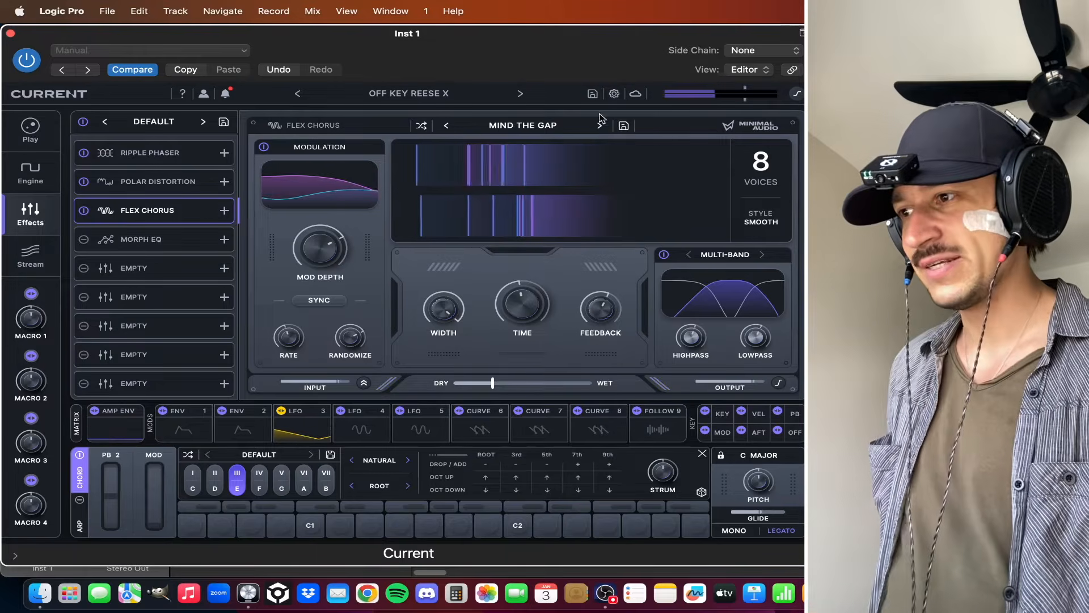
left_click(534, 127)
mouse_move(548, 140)
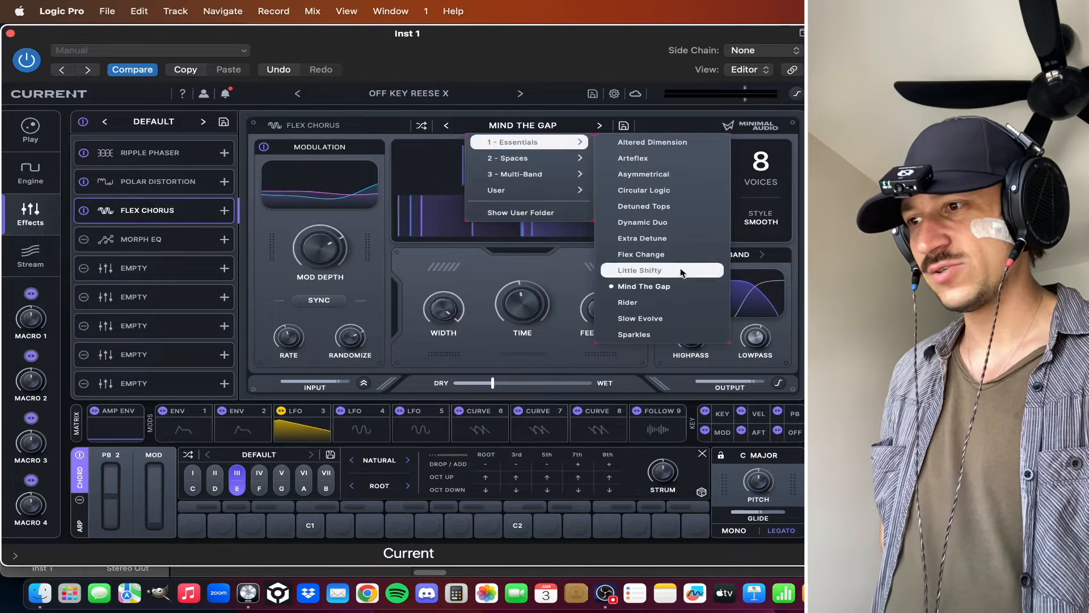
left_click(630, 284)
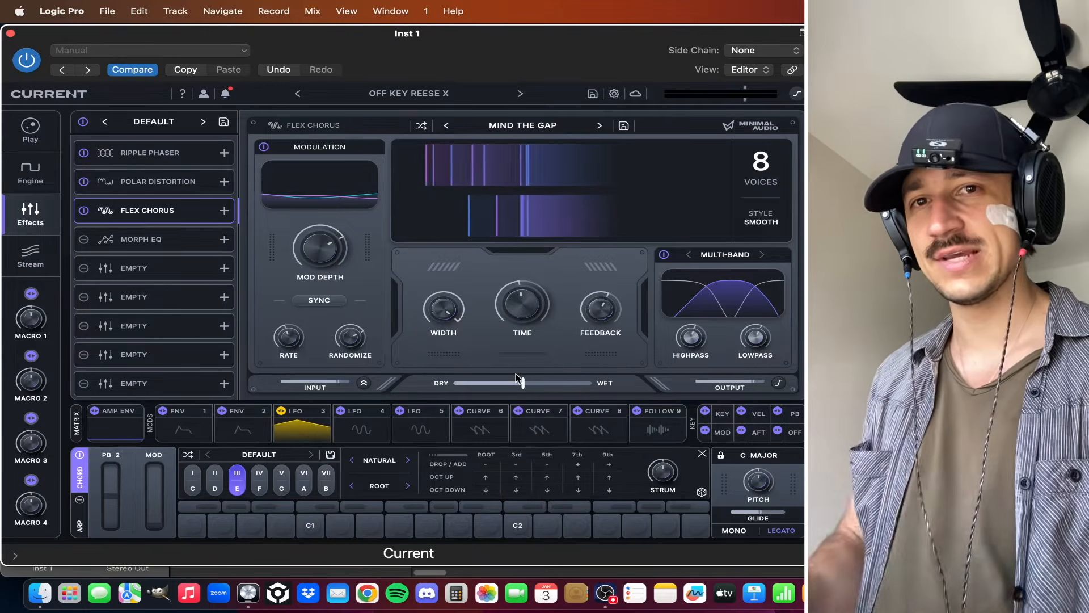
Lower the Flex Chorus dry/wet mix to about a fifth wet and compare it with bypass and the Polar Distortion settings
left_click_drag(529, 380, 507, 387)
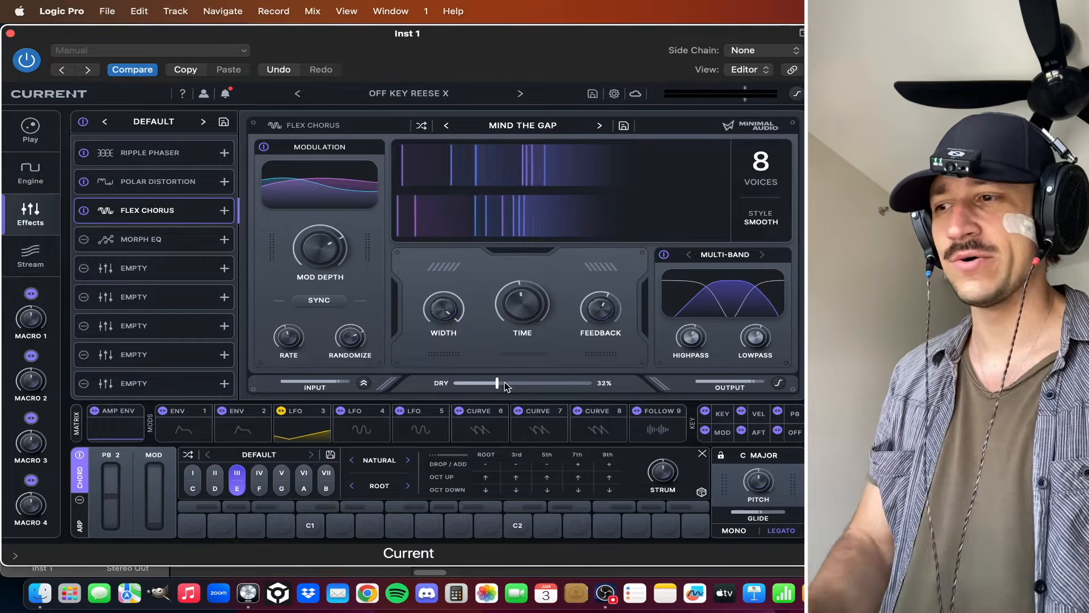
left_click_drag(501, 383, 489, 382)
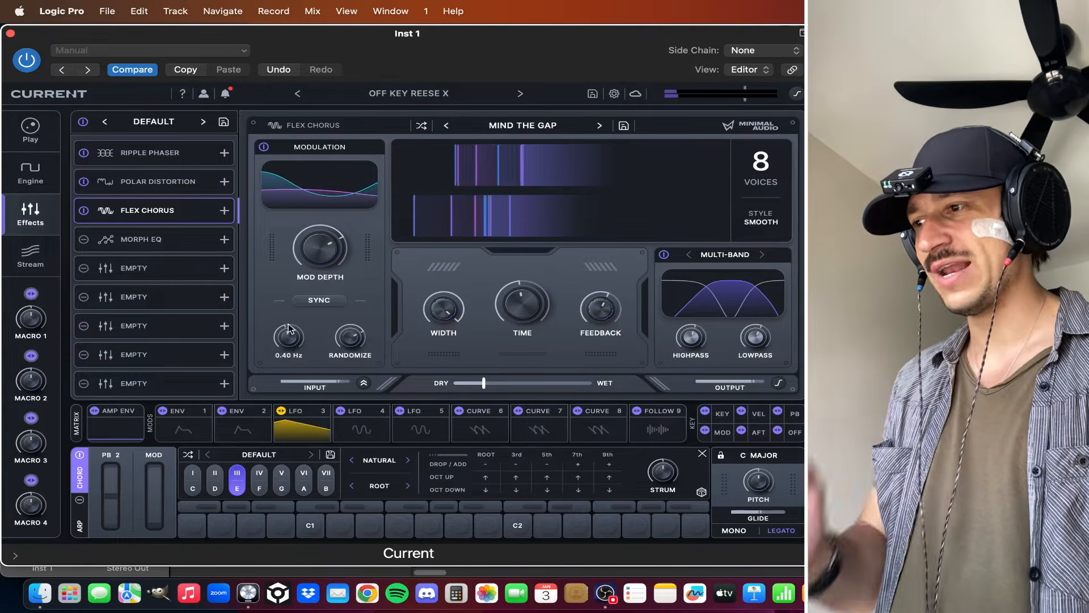
left_click(84, 210)
left_click(84, 211)
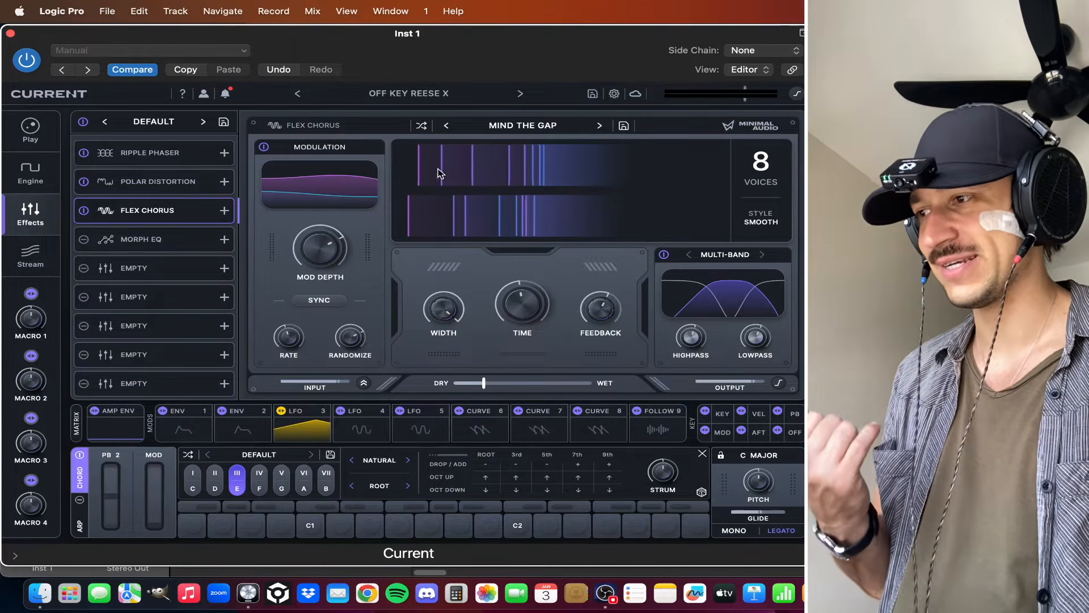
left_click(149, 183)
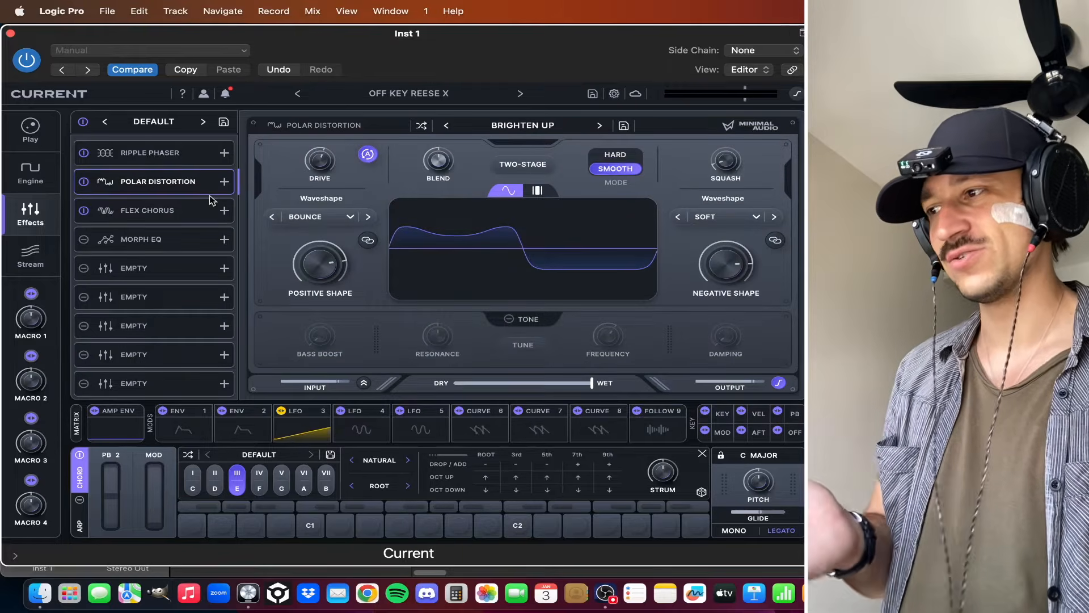
left_click(195, 208)
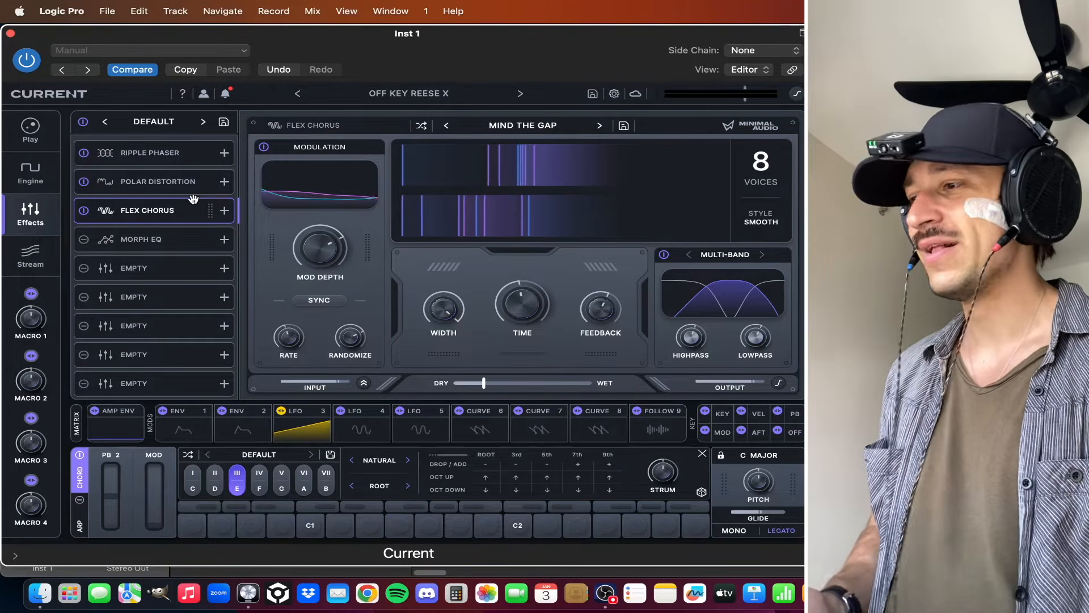
Activate Morph EQ and set its high shelf band to a gain of about 1.2 dB at about 3.48 kHz
left_click(128, 240)
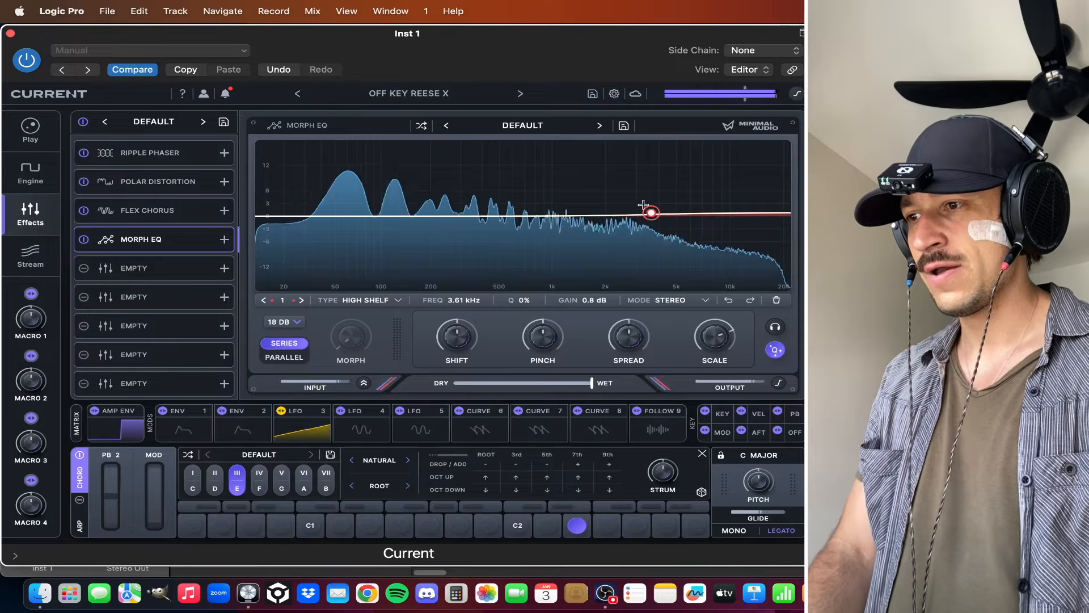
left_click_drag(650, 215, 647, 213)
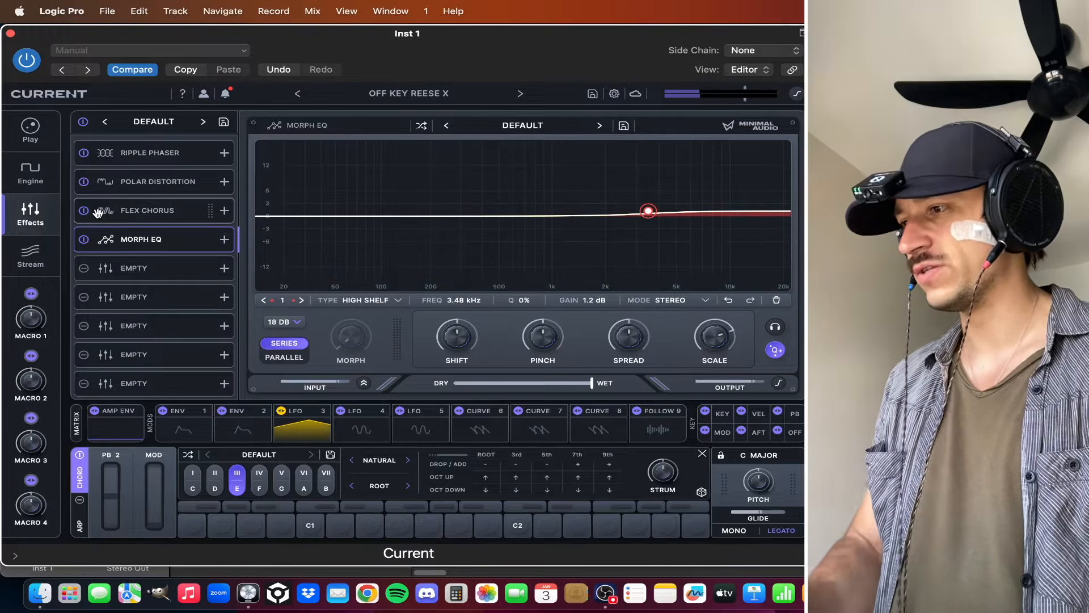
Review the settings of the Flex Chorus, Ripple Phaser, Polar Distortion and Morph EQ modules in the effects chain
left_click(97, 213)
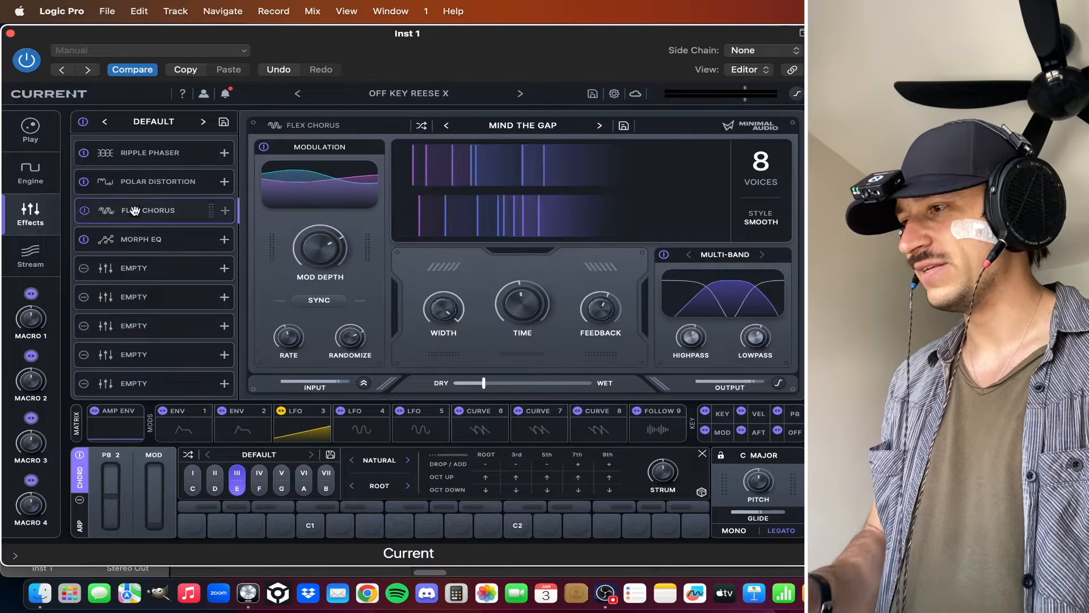
left_click(139, 159)
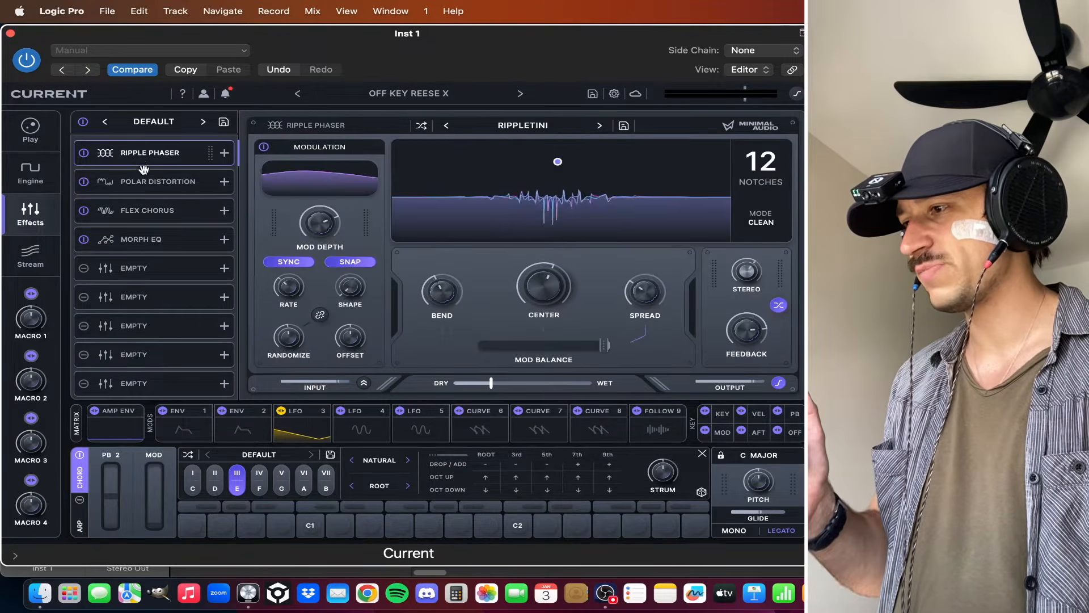
left_click(150, 183)
left_click(153, 213)
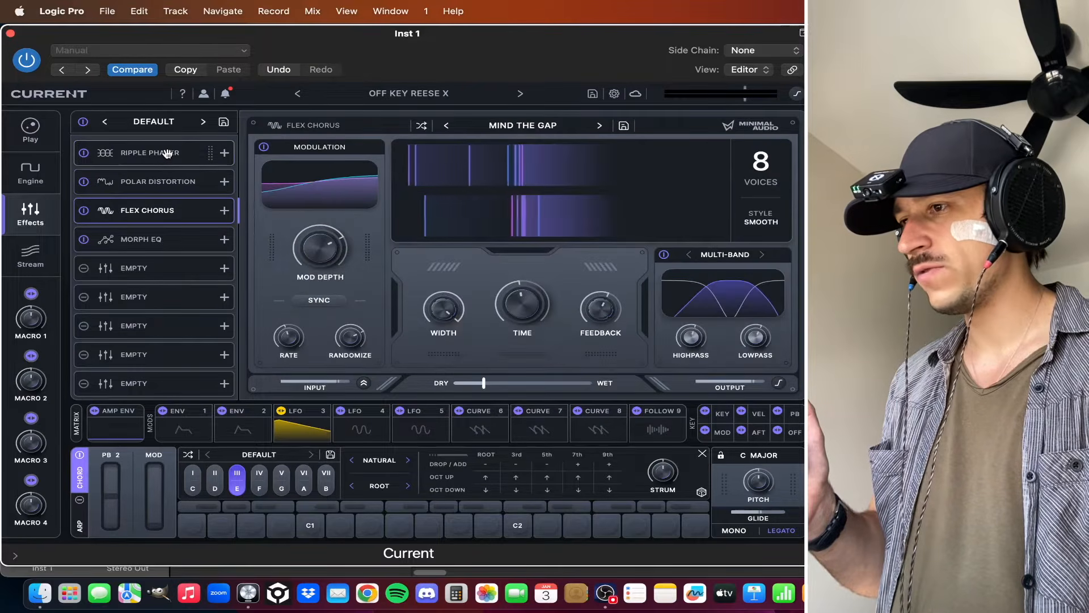
left_click(166, 153)
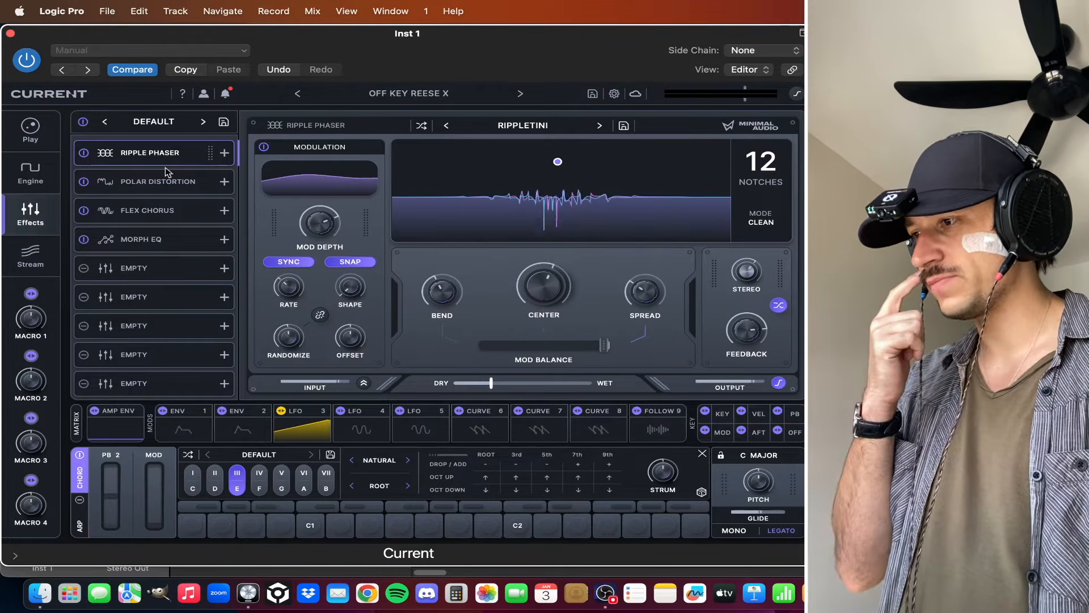
left_click(171, 244)
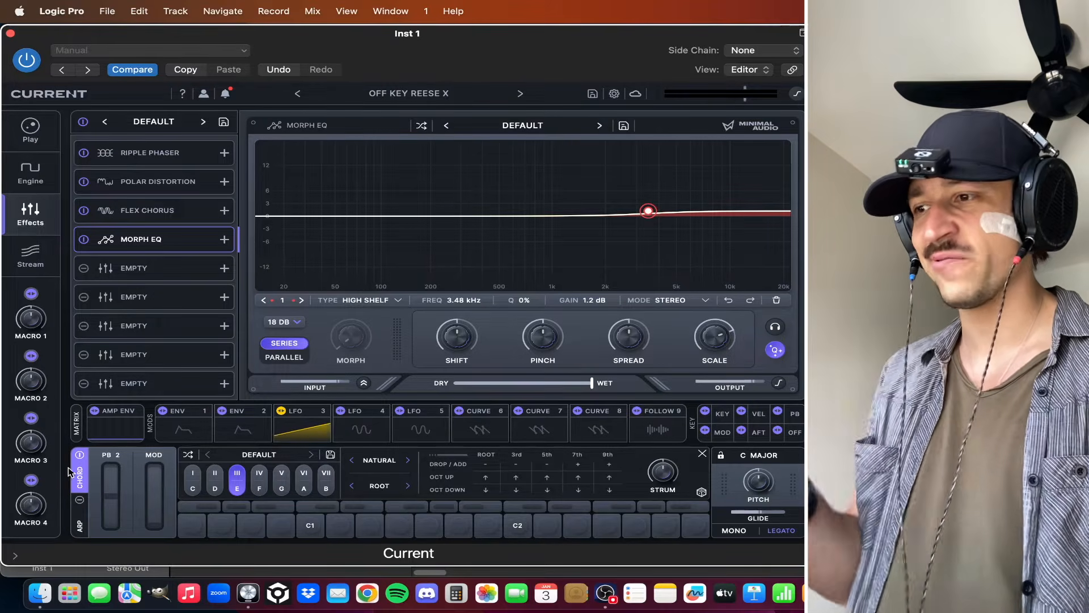
Close the synth window and audition the Inst 1 bass together with the drum break in the arrangement, stopping playback each time
left_click(11, 33)
left_click(253, 181)
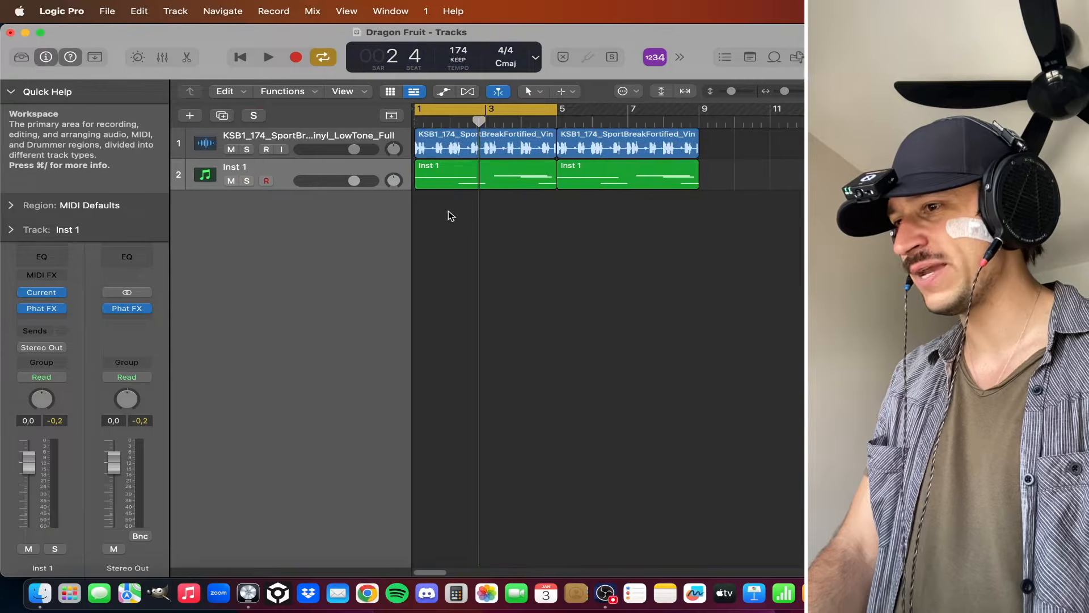
key("space")
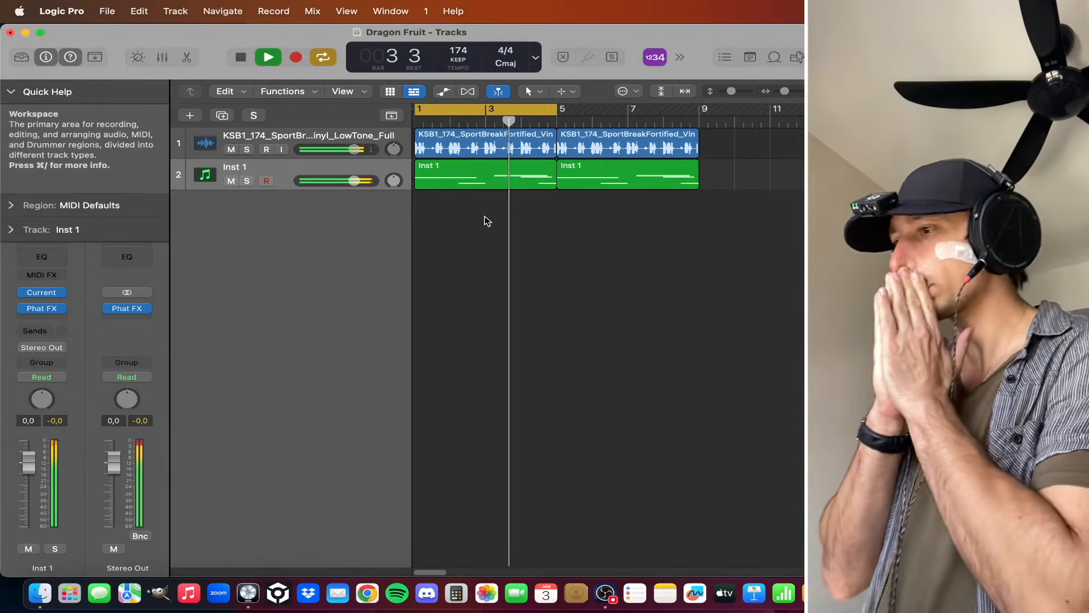
key("space")
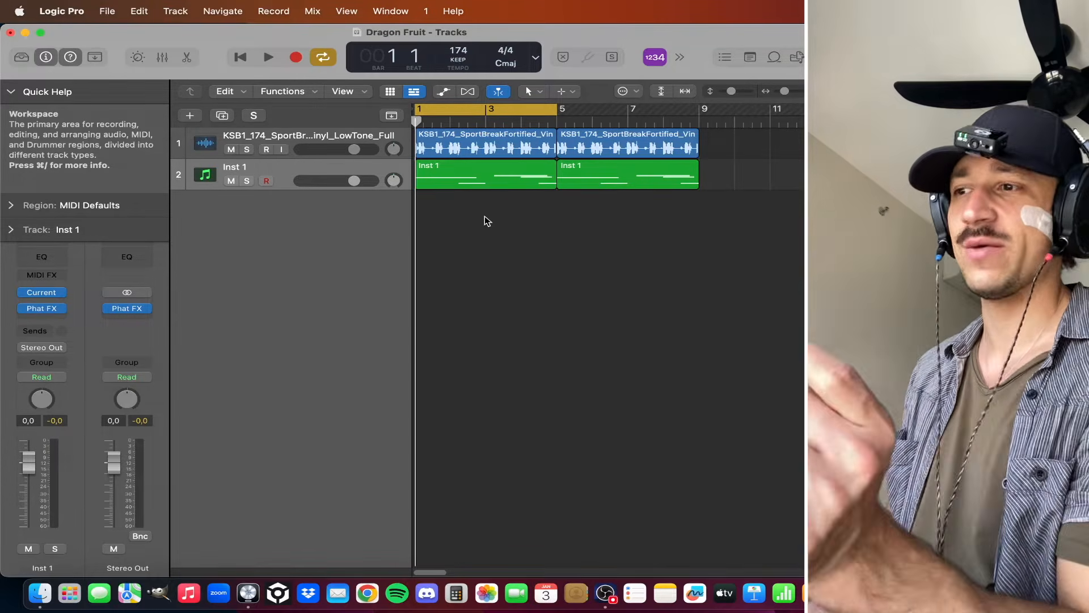
key("space")
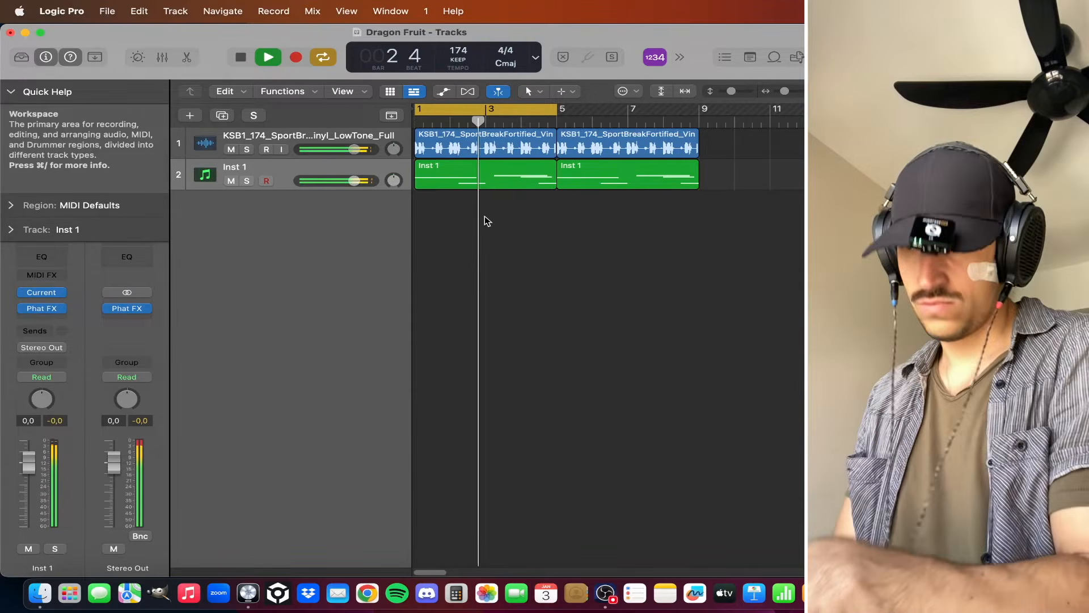
key("space")
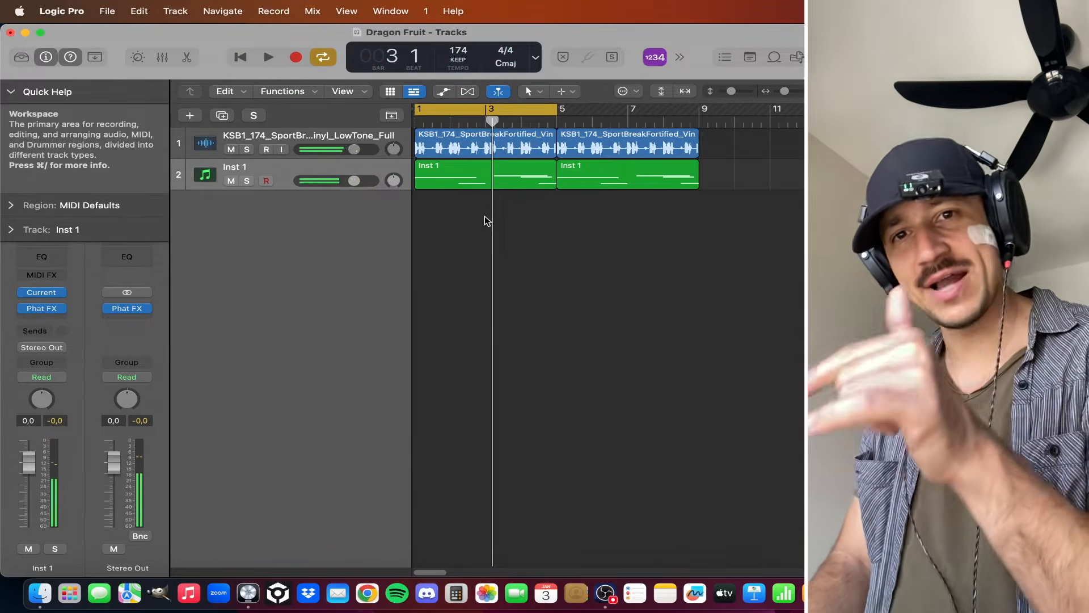